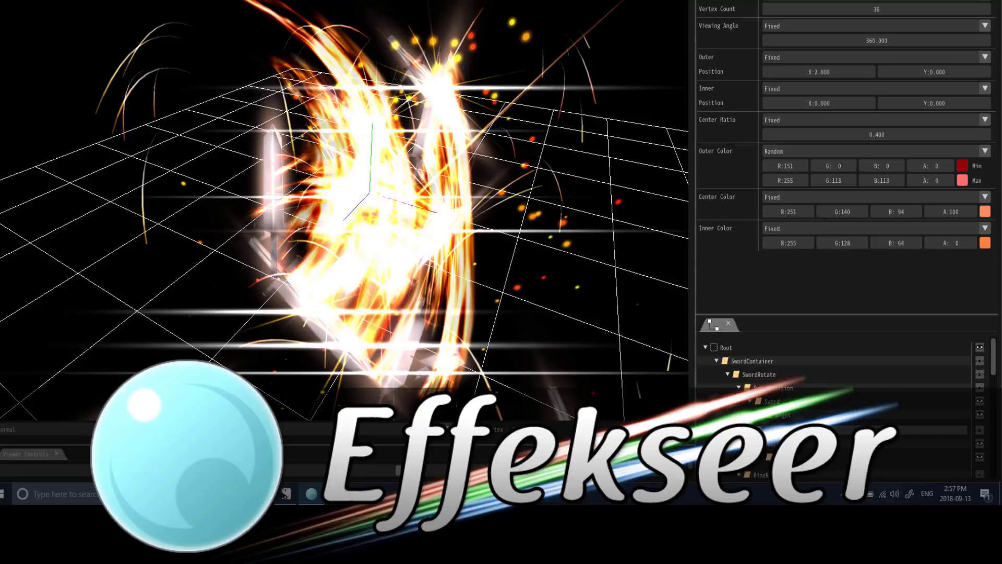
Step: Switch from Effekseer to the gamedev.net article announcing Effekseer 1.4 in Firefox
{"action": "key", "text": "alt+Tab"}
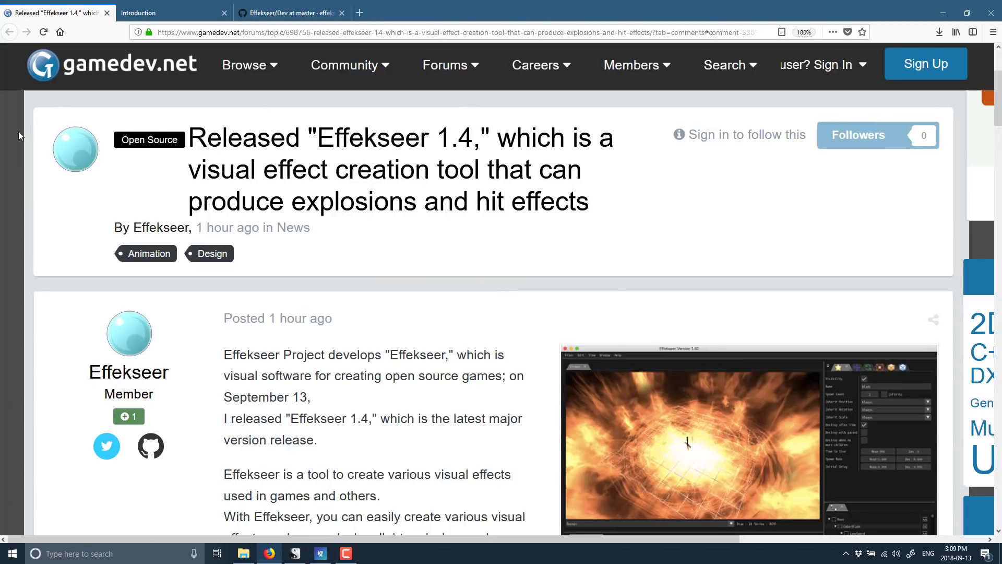
Step: Scroll the article down to its list of 1.4 changes, then bring up the Effekseer Tool folder
{"action": "scroll", "coordinate": [452, 228], "scroll_direction": "down", "scroll_amount": 2}
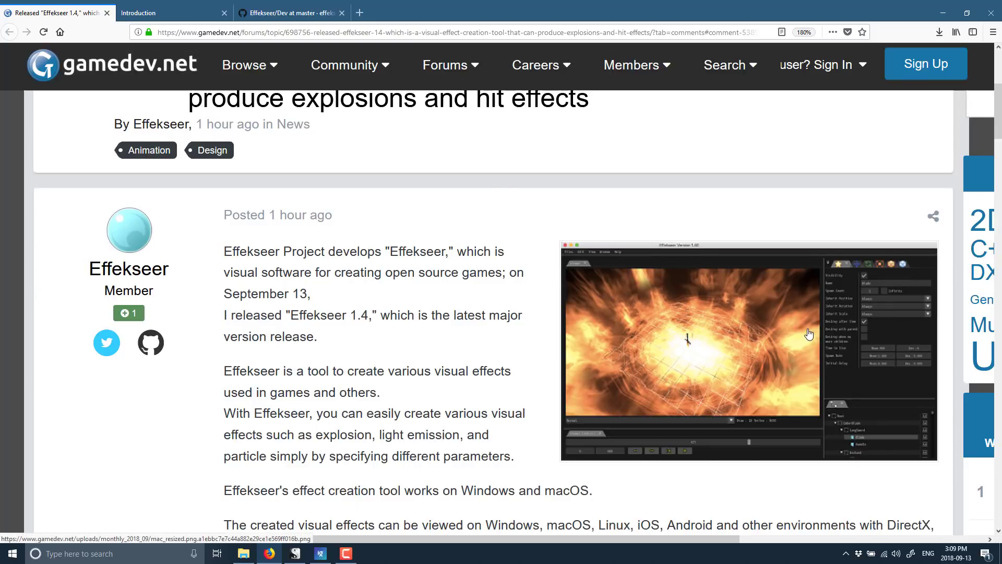
{"action": "scroll", "coordinate": [809, 334], "scroll_direction": "down", "scroll_amount": 4}
{"action": "scroll", "coordinate": [384, 366], "scroll_direction": "down", "scroll_amount": 2}
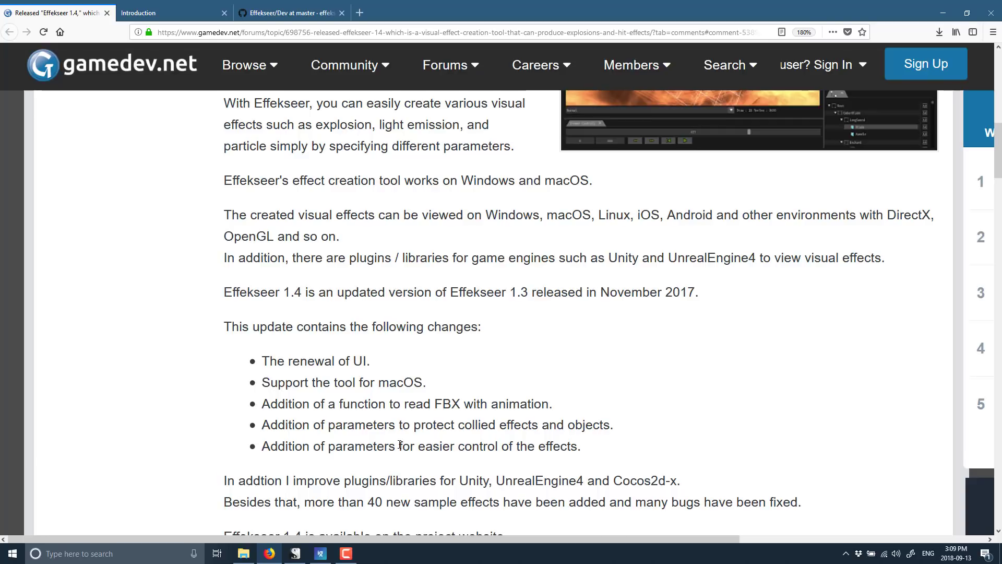
{"action": "left_click", "coordinate": [240, 558]}
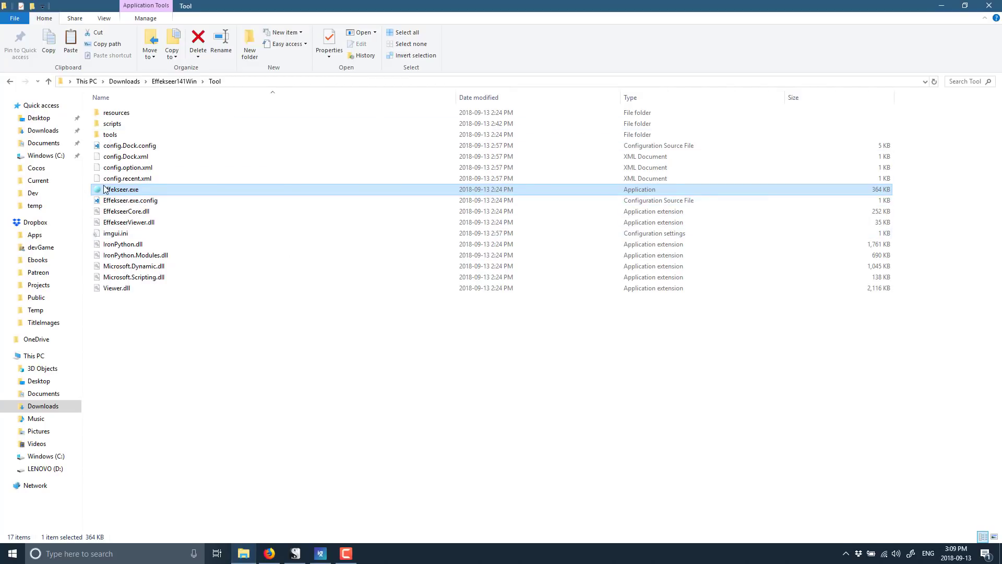
Step: Launch Effekseer.exe from the Effekseer141Win Tool folder
{"action": "double_click", "coordinate": [122, 193]}
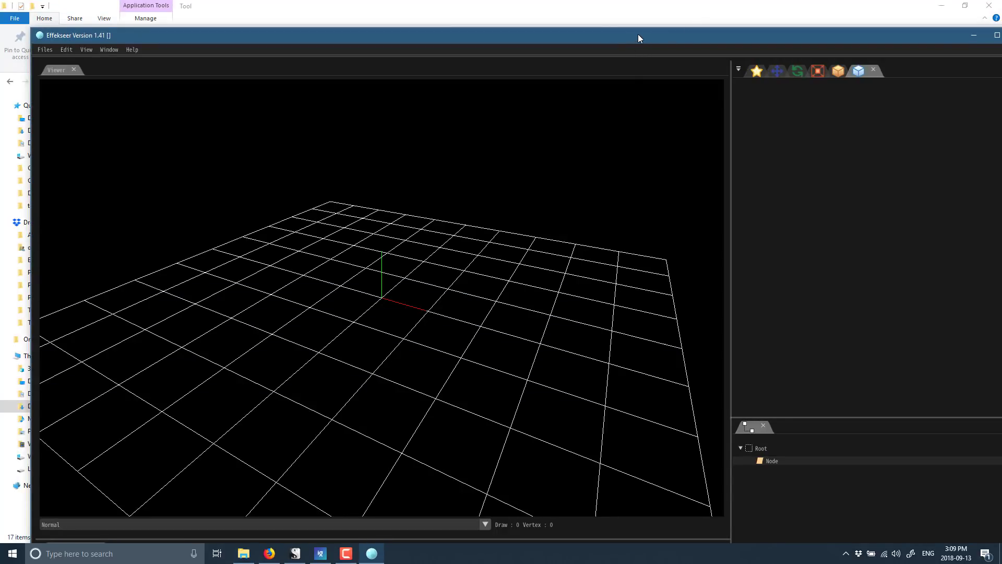
Step: Maximize the Effekseer window and enlarge the Viewer Controls panel to show frames 0–120
{"action": "double_click", "coordinate": [638, 33]}
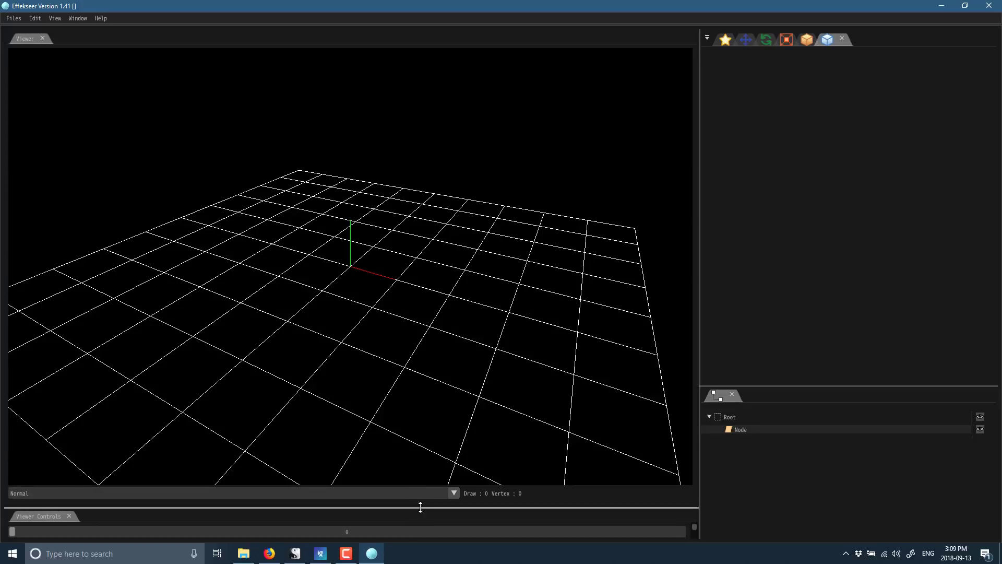
{"action": "left_click_drag", "start_coordinate": [423, 509], "coordinate": [408, 409]}
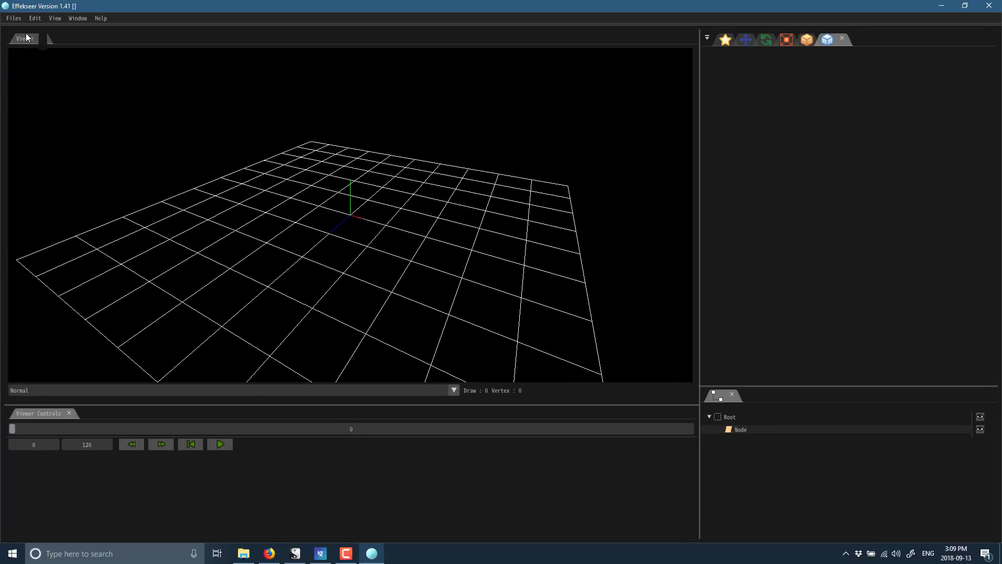
Step: Open the sword.efkproj sample from Sample\01_Suzuki01\002_sword_effect
{"action": "left_click", "coordinate": [14, 17]}
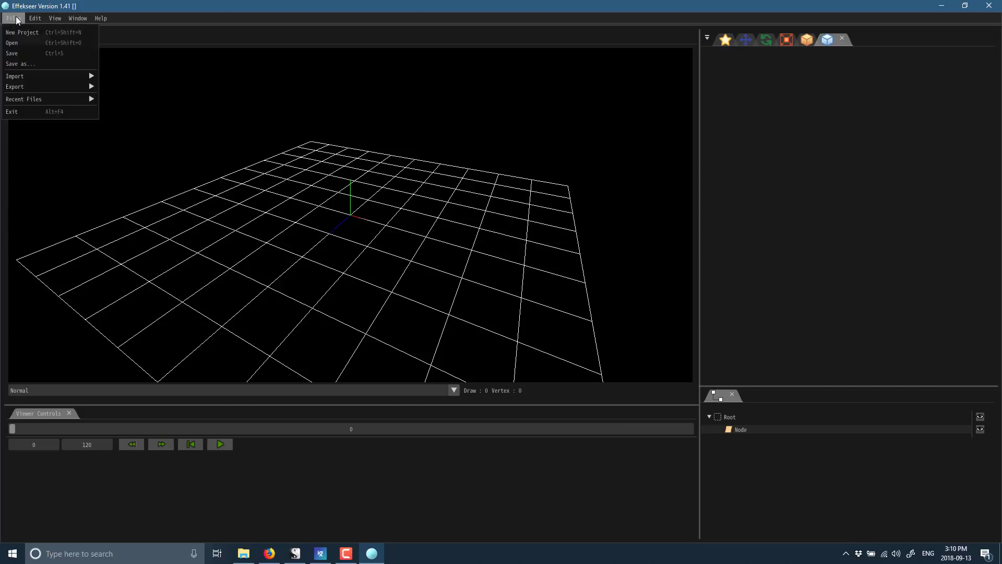
{"action": "left_click", "coordinate": [34, 42]}
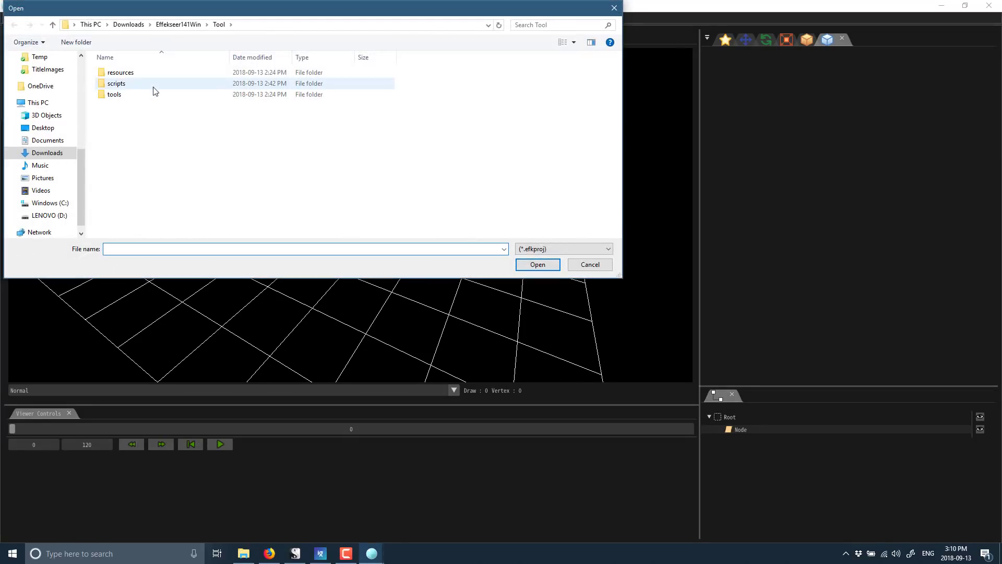
{"action": "left_click", "coordinate": [190, 25]}
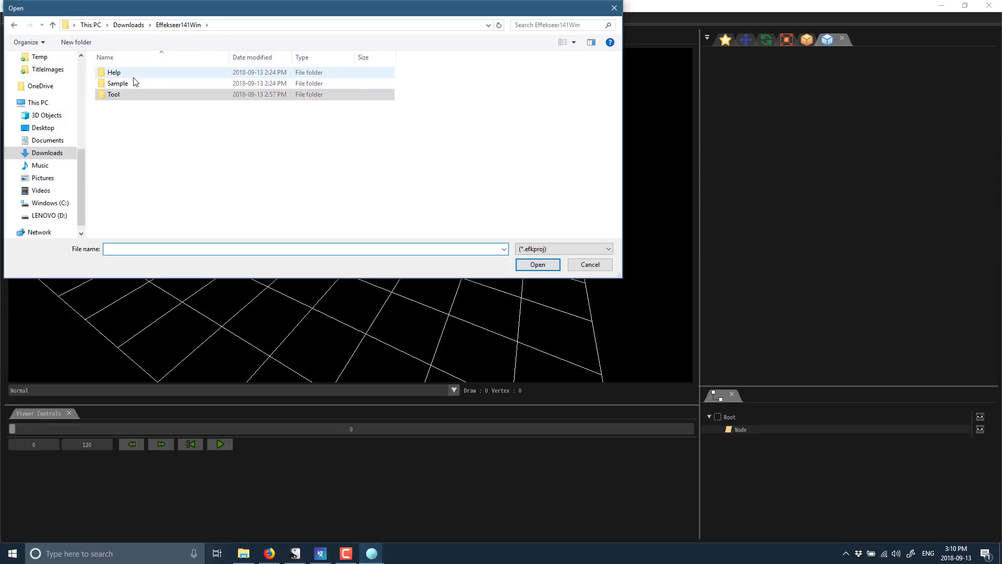
{"action": "double_click", "coordinate": [125, 83]}
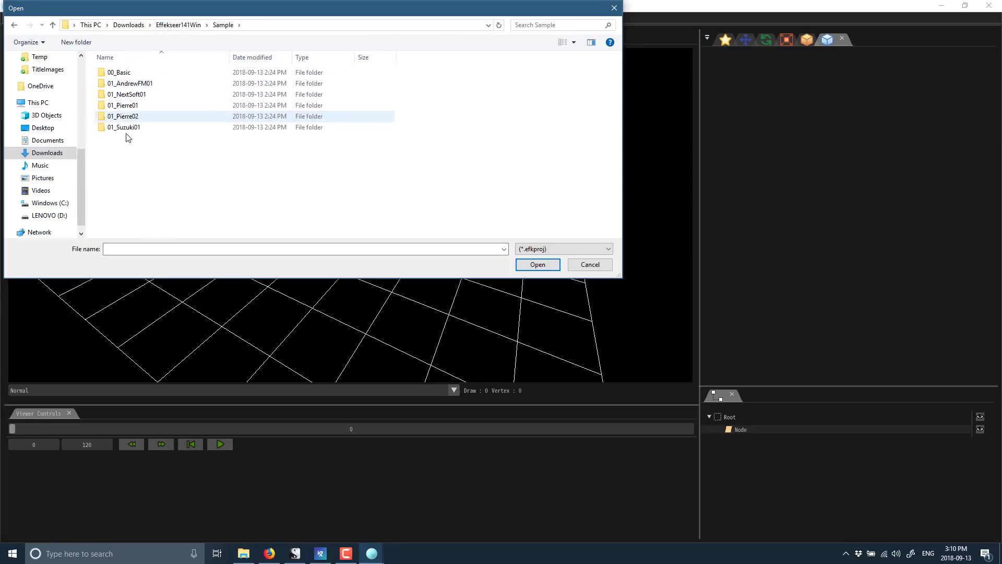
{"action": "double_click", "coordinate": [126, 128]}
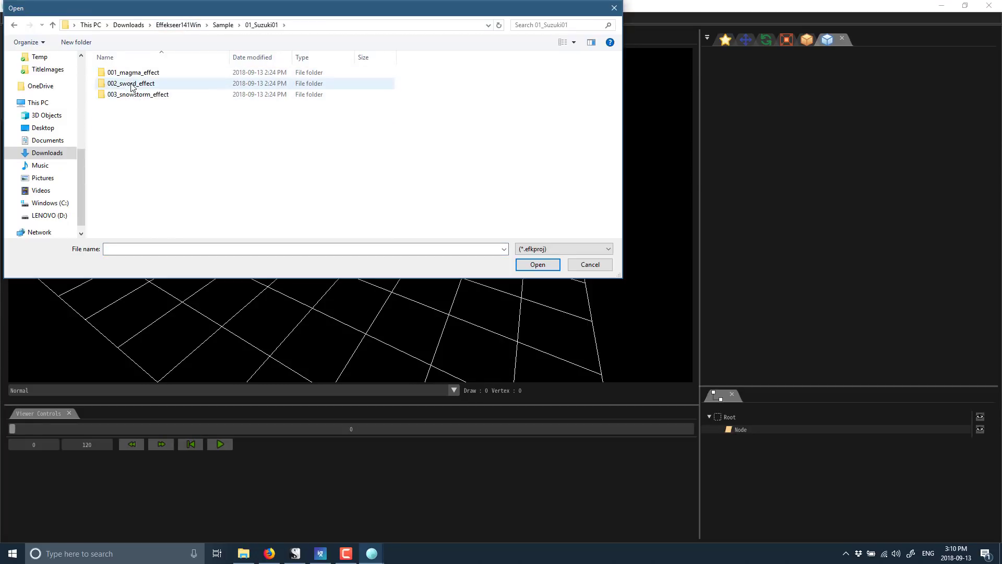
{"action": "double_click", "coordinate": [131, 83]}
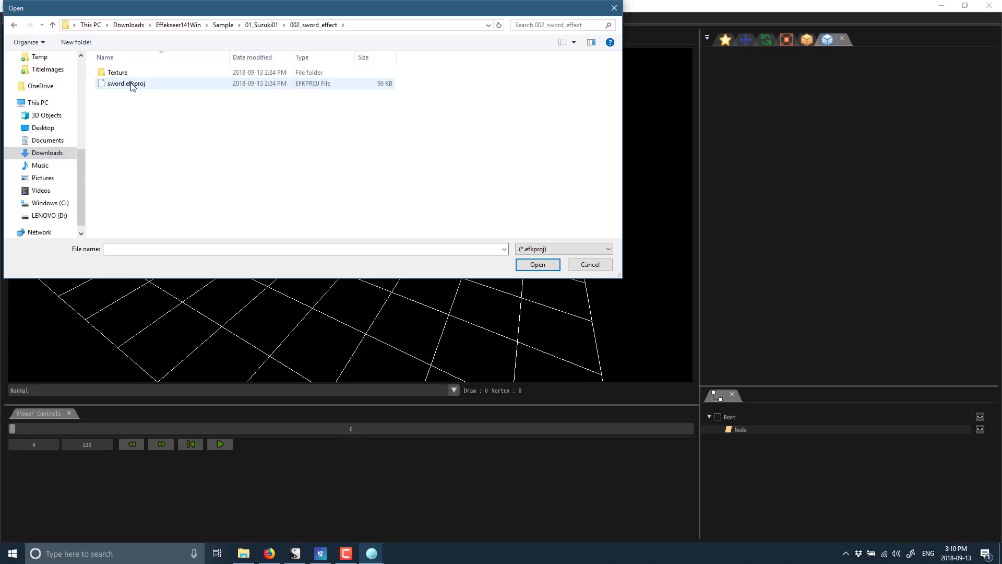
{"action": "double_click", "coordinate": [131, 84]}
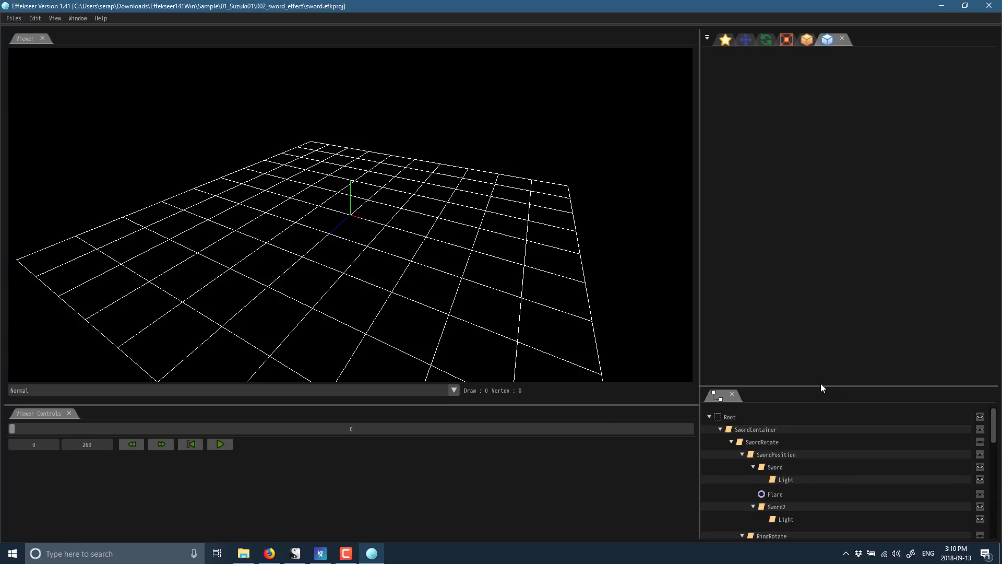
Step: Enlarge the node tree, inspect the Spark node's render and Track settings, and play the sword effect
{"action": "left_click_drag", "start_coordinate": [825, 386], "coordinate": [820, 236]}
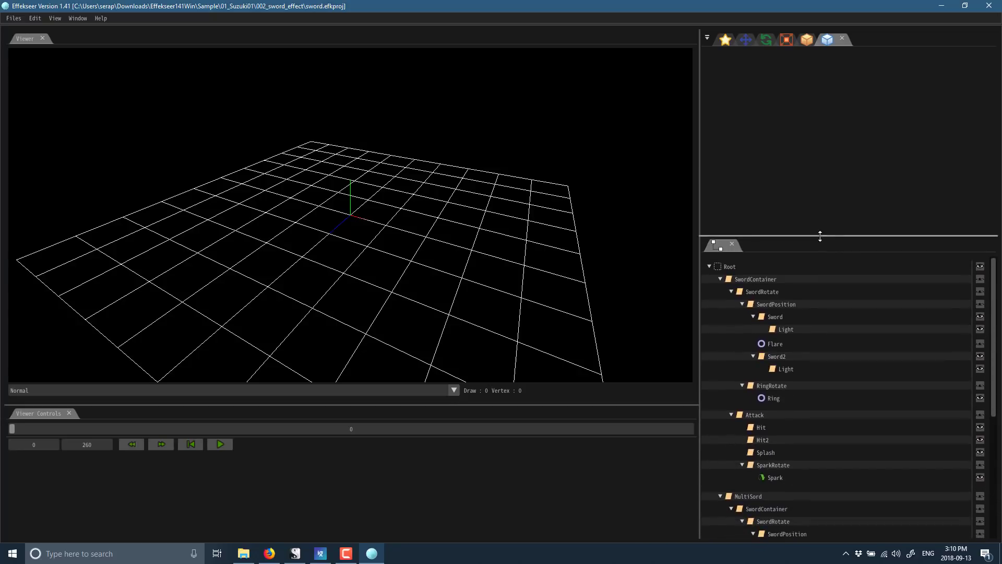
{"action": "left_click", "coordinate": [981, 267]}
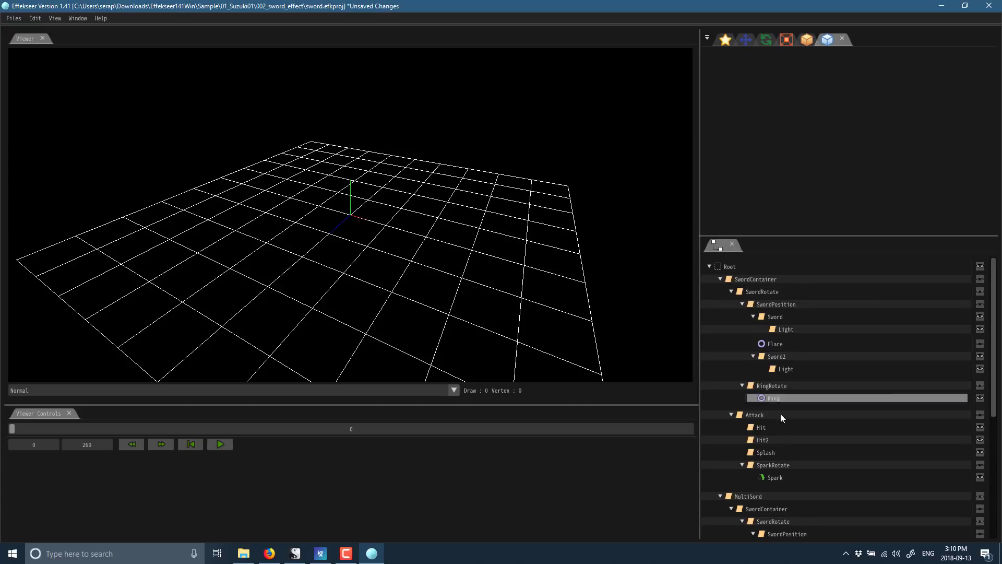
{"action": "left_click", "coordinate": [776, 478]}
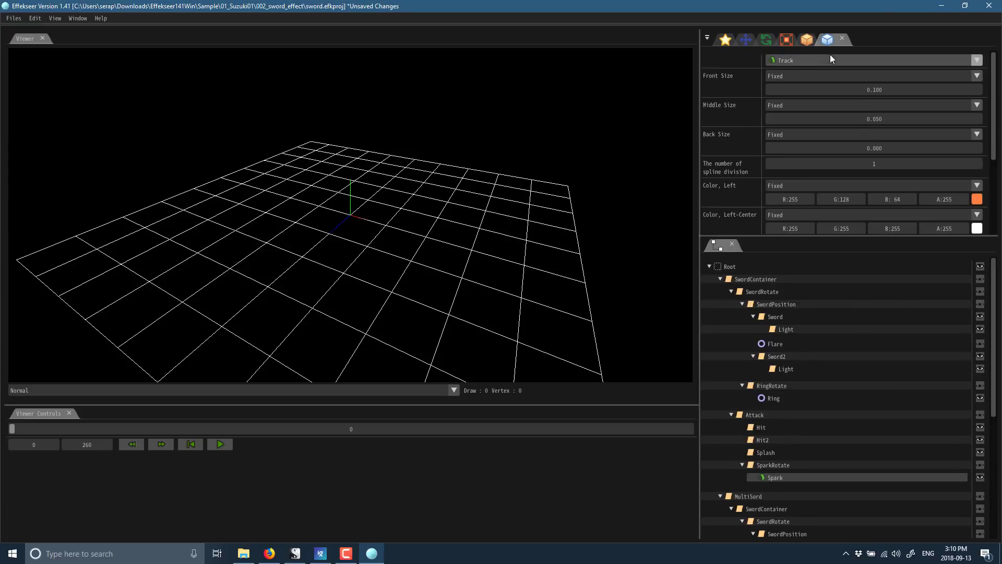
{"action": "left_click", "coordinate": [804, 41]}
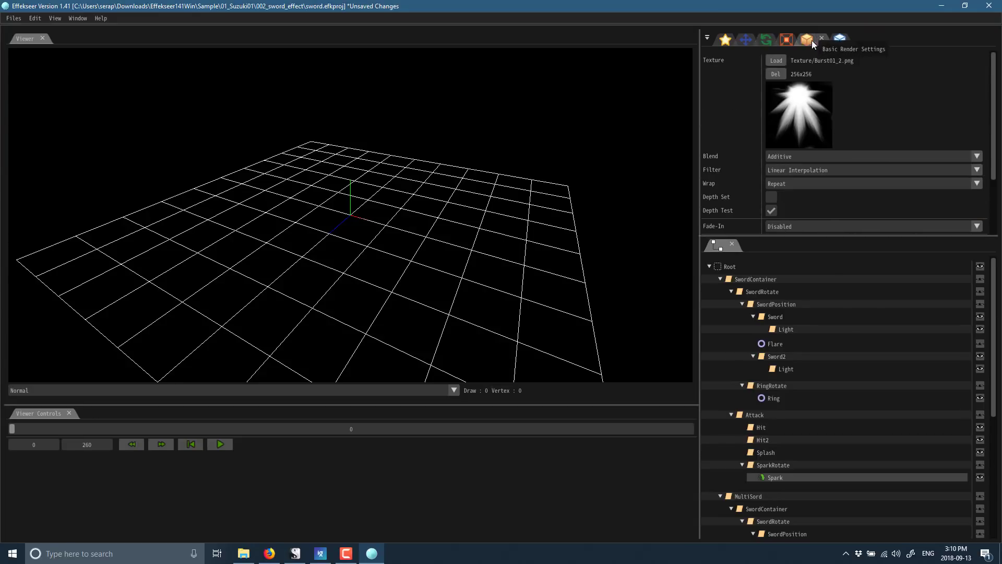
{"action": "left_click", "coordinate": [840, 44]}
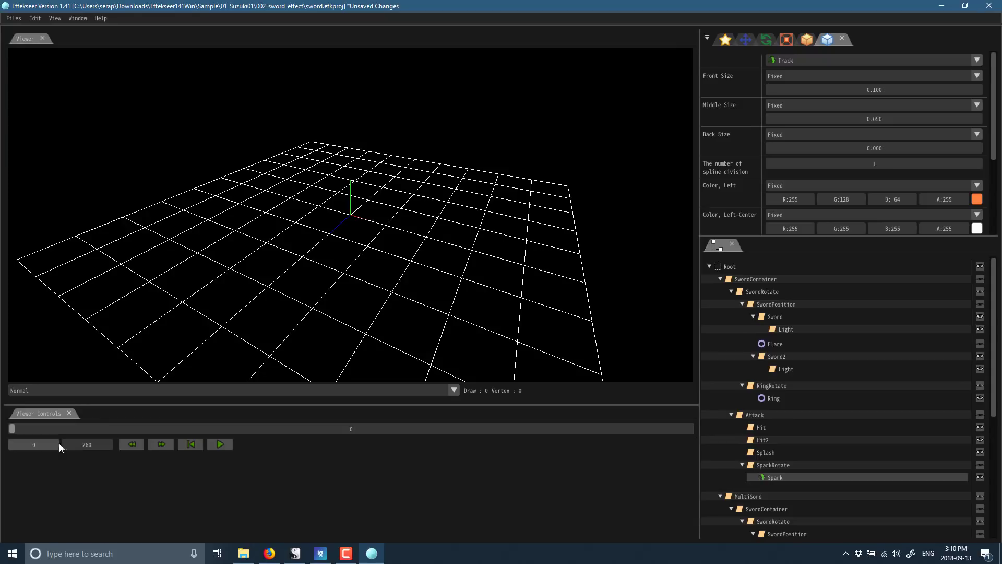
{"action": "left_click", "coordinate": [218, 444]}
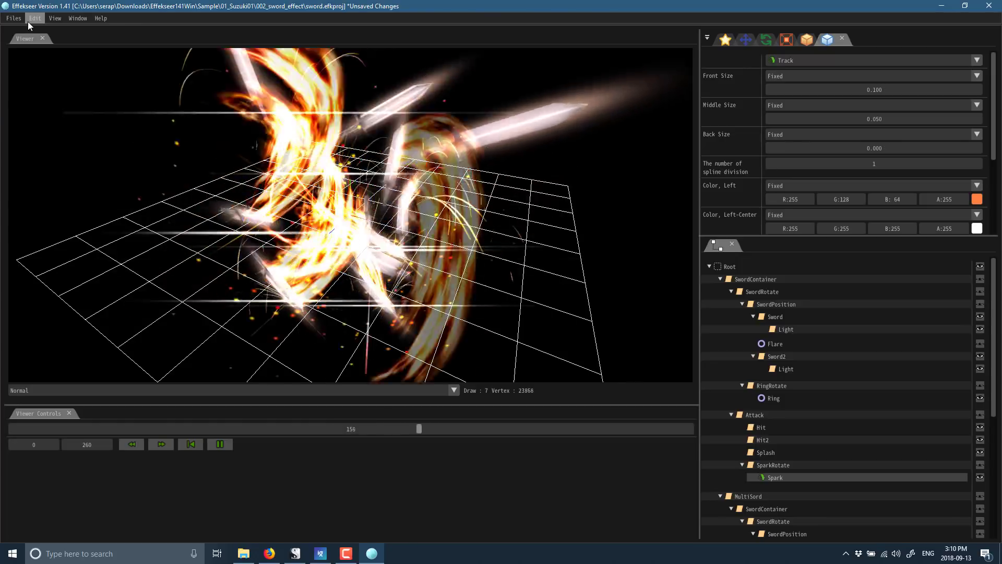
Step: Load the 00_Basic Laser02.efkproj sample, discarding sword.efkproj changes, and zoom out the viewer
{"action": "left_click", "coordinate": [14, 18]}
{"action": "left_click", "coordinate": [23, 45]}
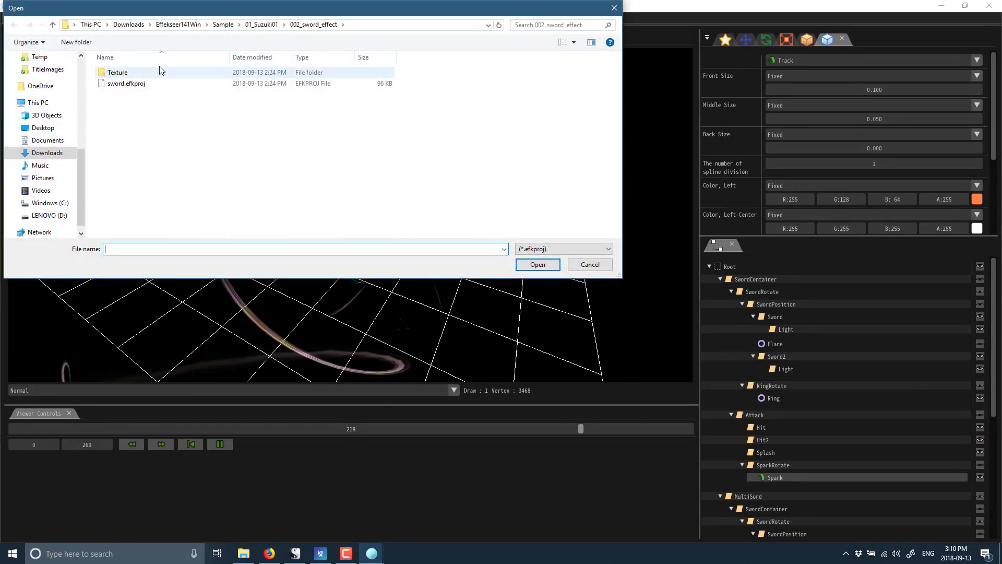
{"action": "left_click", "coordinate": [222, 25]}
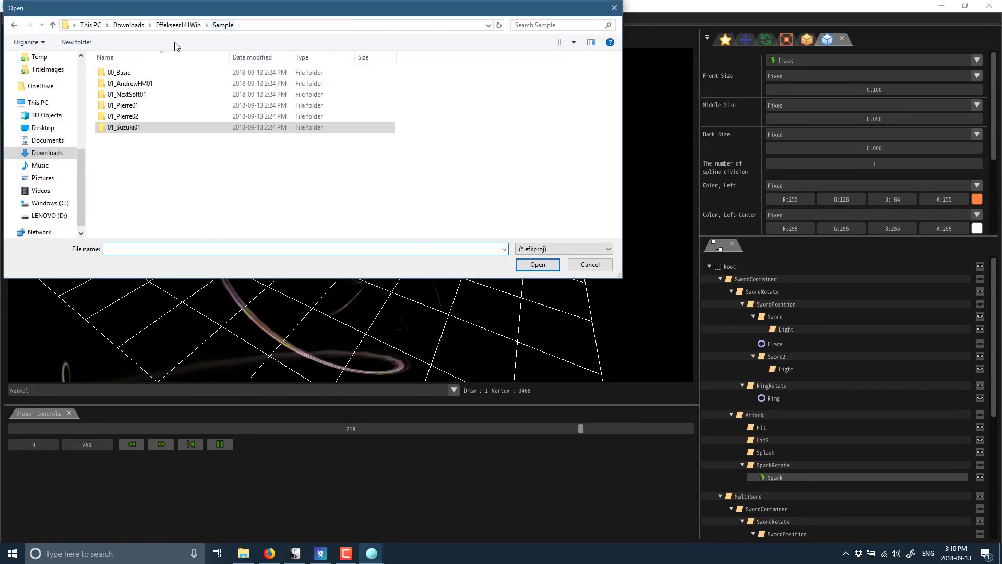
{"action": "double_click", "coordinate": [138, 73]}
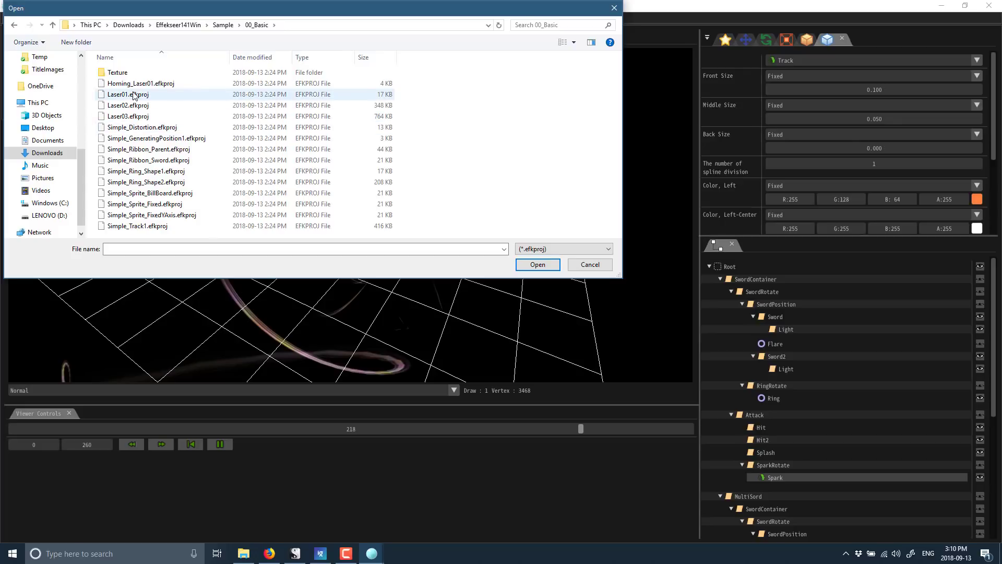
{"action": "double_click", "coordinate": [135, 96]}
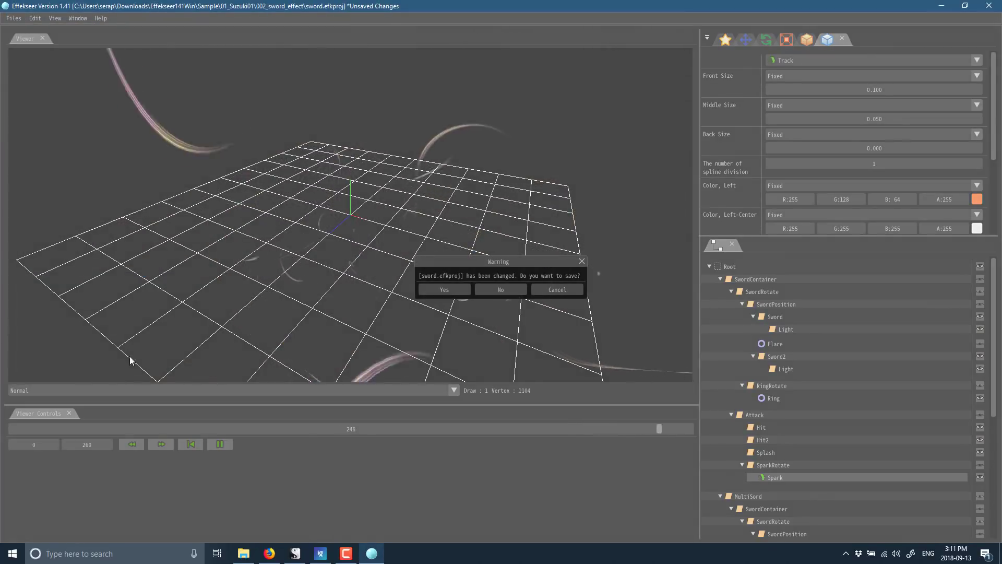
{"action": "left_click", "coordinate": [487, 289]}
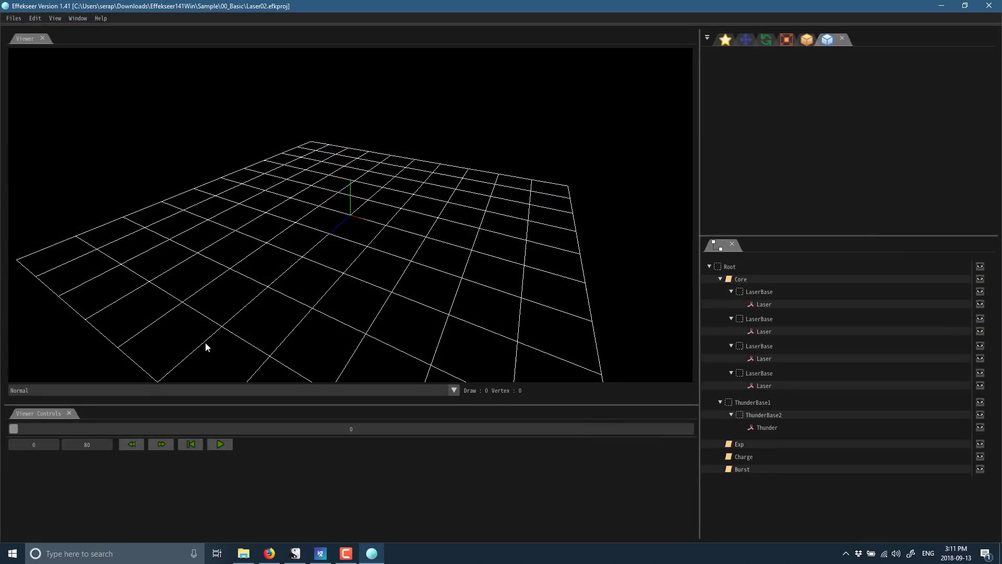
{"action": "left_click", "coordinate": [221, 444]}
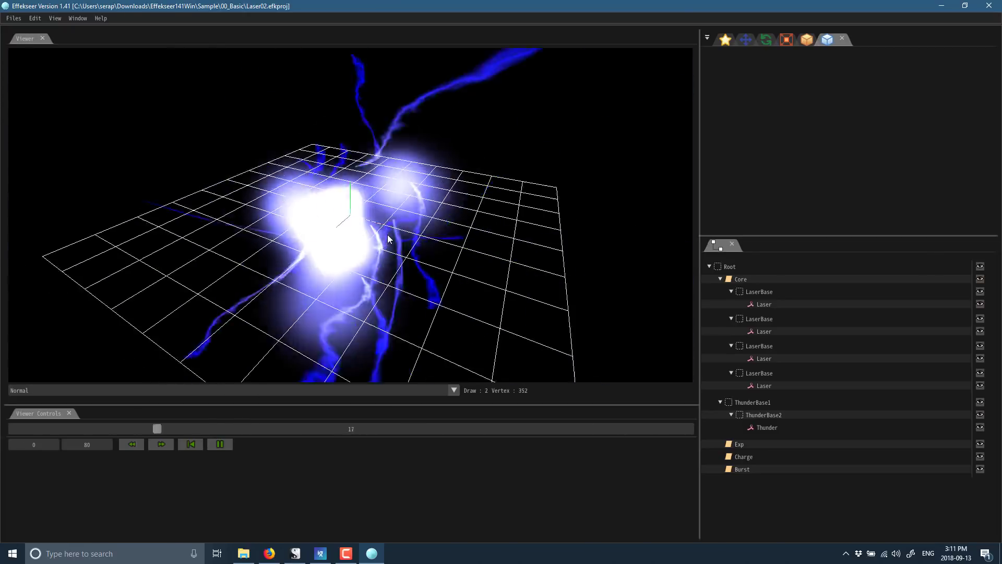
{"action": "scroll", "coordinate": [388, 236], "scroll_direction": "down", "scroll_amount": 5}
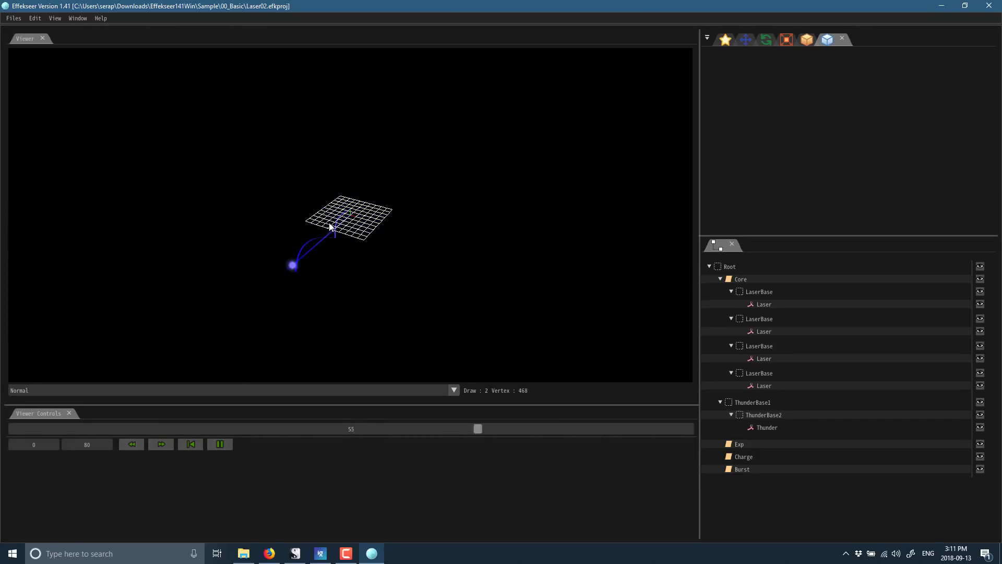
Step: Select the Laser node and review its Render, Scale, Rotation and Common settings
{"action": "left_click", "coordinate": [768, 292]}
{"action": "left_click", "coordinate": [766, 305]}
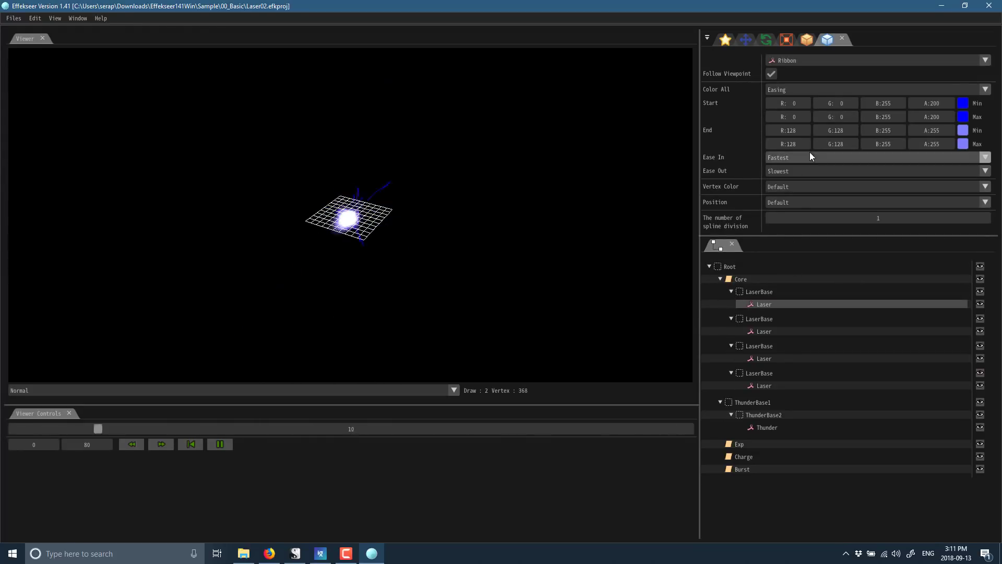
{"action": "left_click", "coordinate": [807, 40]}
{"action": "left_click", "coordinate": [789, 40]}
{"action": "left_click", "coordinate": [768, 42]}
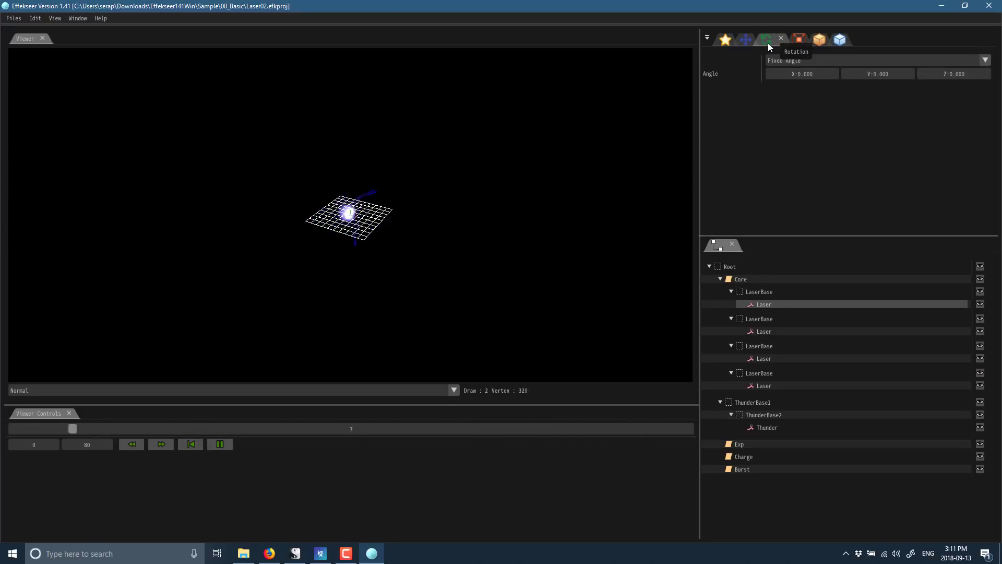
{"action": "left_click", "coordinate": [728, 40]}
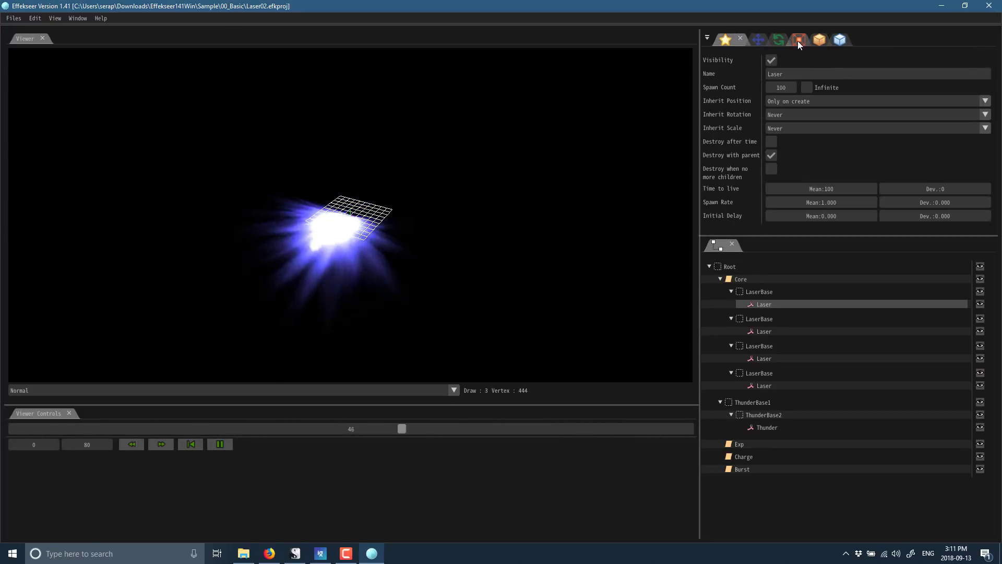
Step: Show the Laser node's render settings and briefly open and close the Global Settings panel
{"action": "left_click", "coordinate": [821, 40]}
{"action": "left_click", "coordinate": [81, 18]}
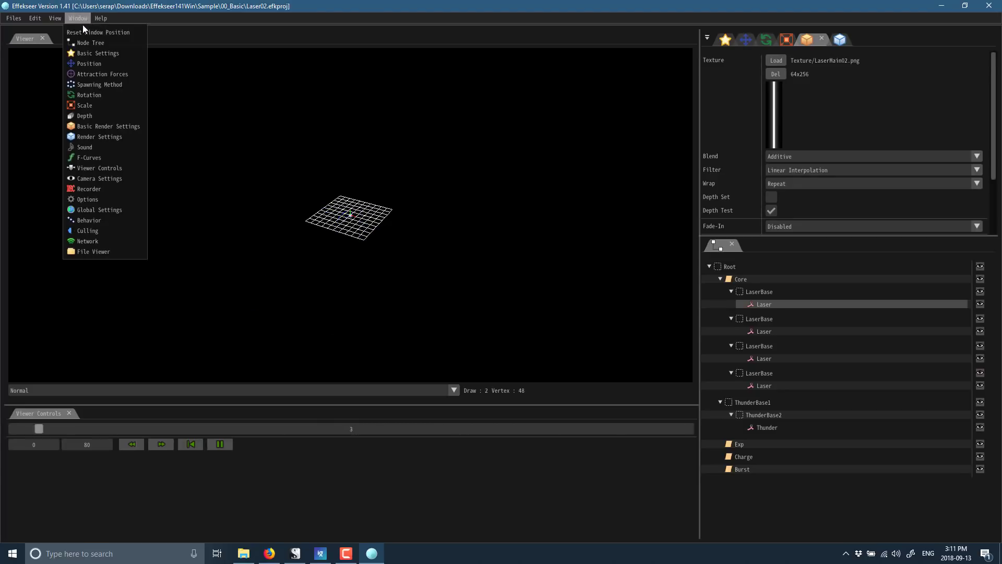
{"action": "left_click", "coordinate": [104, 209]}
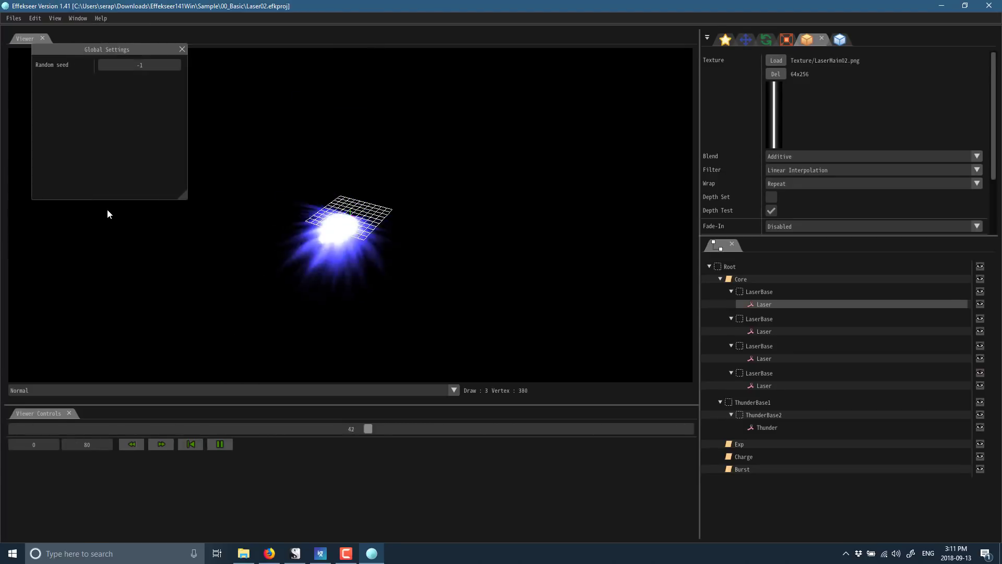
{"action": "left_click", "coordinate": [182, 49]}
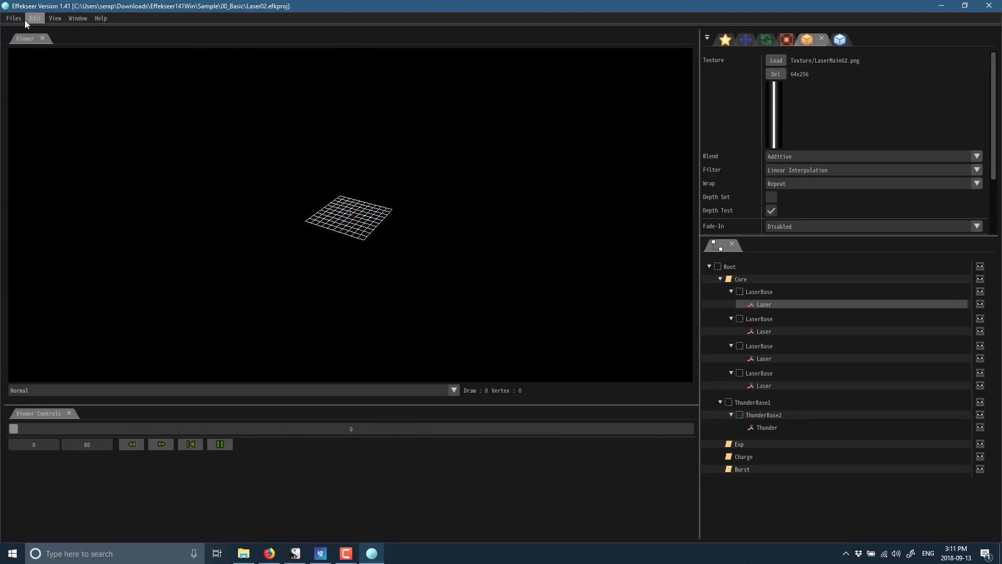
Step: Start exporting the effect in Default Format, check the file types, and cancel
{"action": "left_click", "coordinate": [18, 19]}
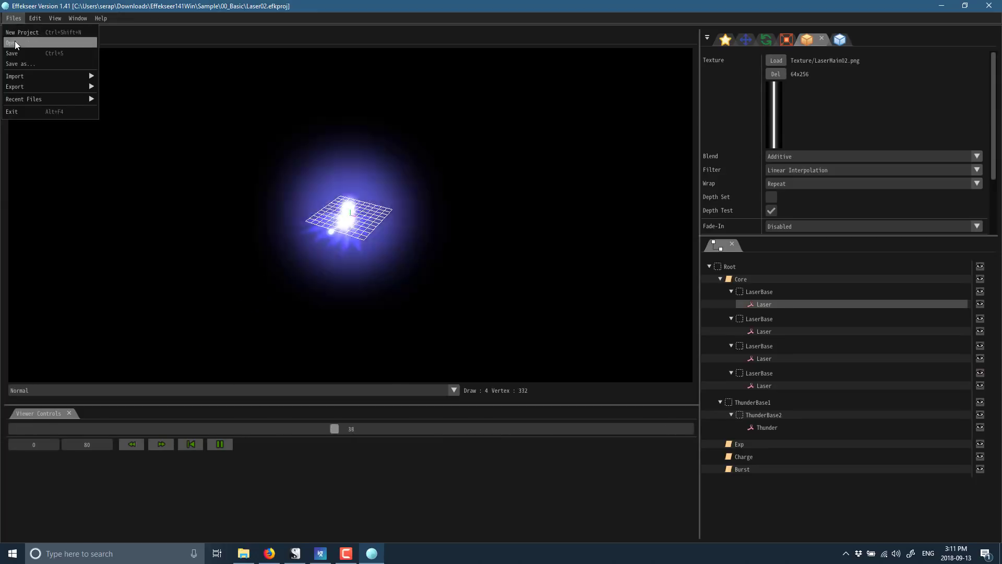
{"action": "mouse_move", "coordinate": [30, 86]}
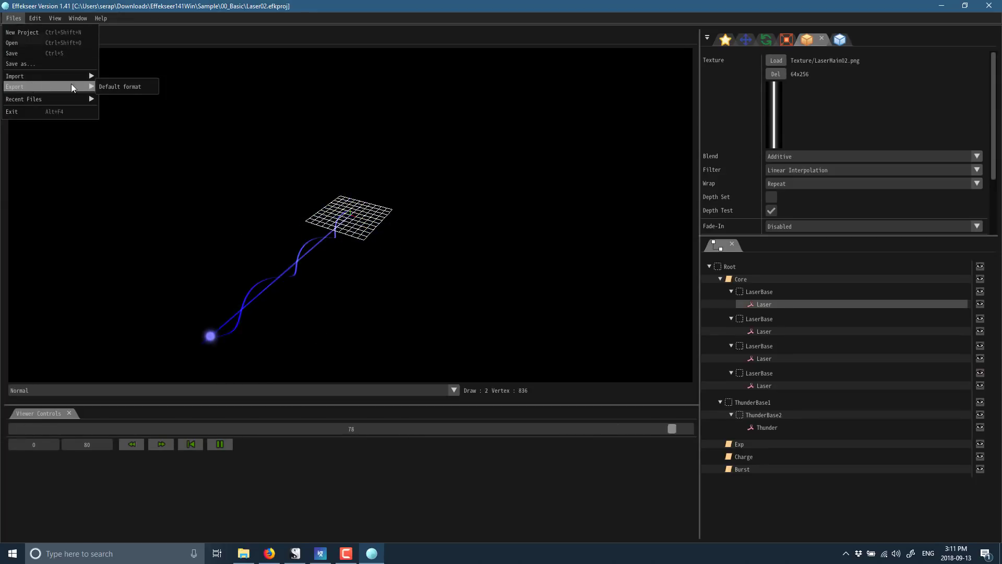
{"action": "left_click", "coordinate": [121, 87]}
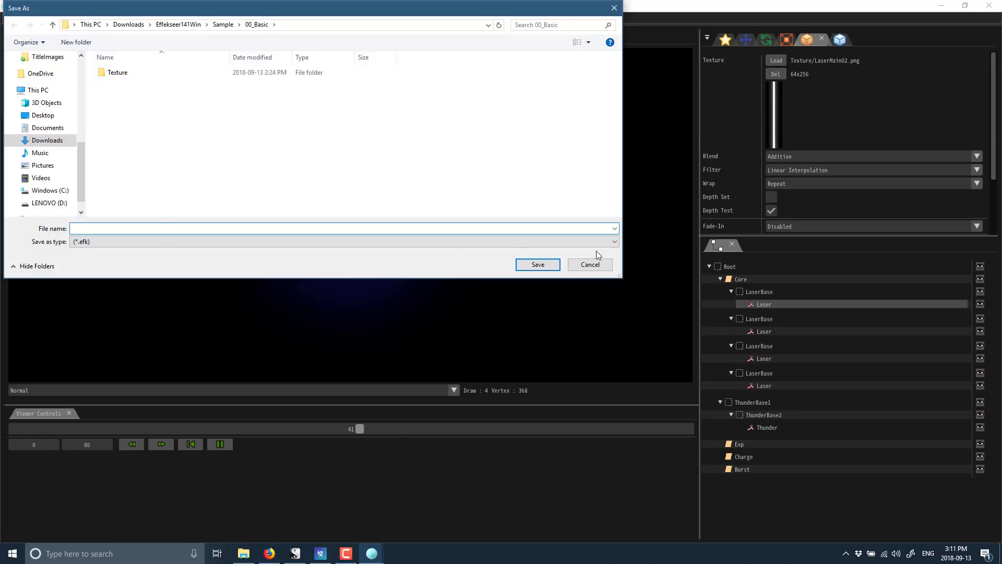
{"action": "left_click", "coordinate": [458, 243]}
{"action": "left_click", "coordinate": [416, 253]}
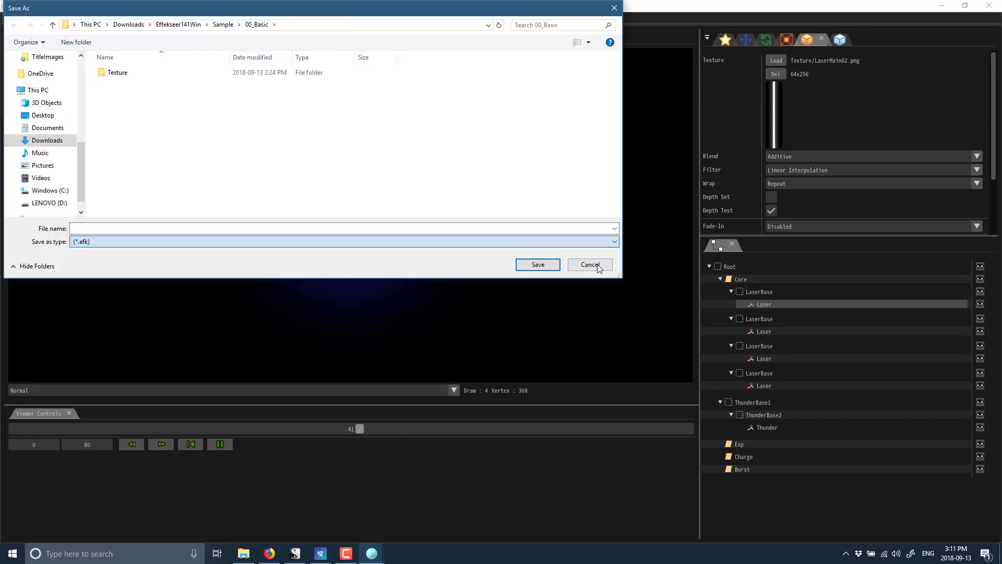
{"action": "left_click", "coordinate": [591, 264]}
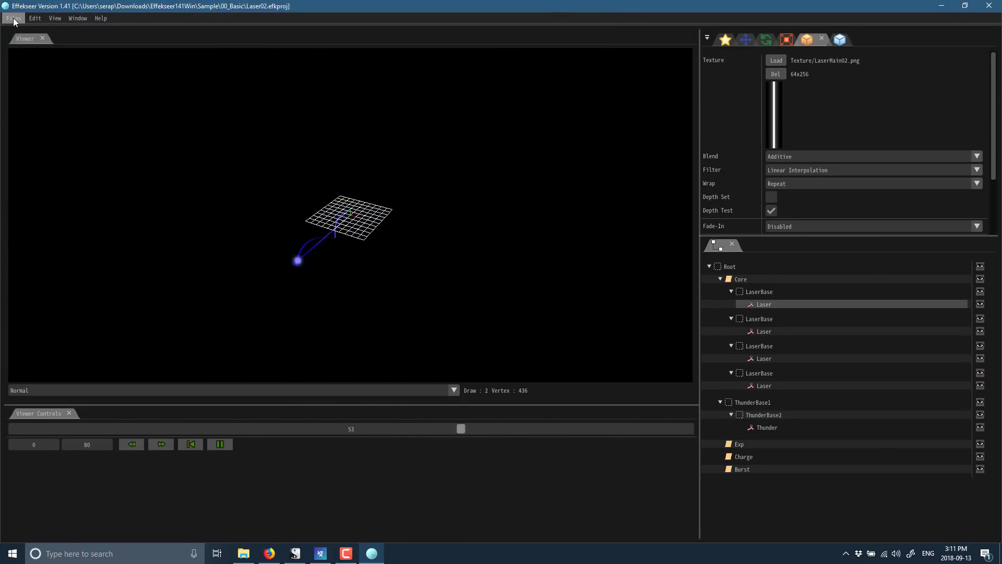
Step: Start saving the project under another name, check the file types, and cancel
{"action": "left_click", "coordinate": [14, 18]}
{"action": "left_click", "coordinate": [27, 64]}
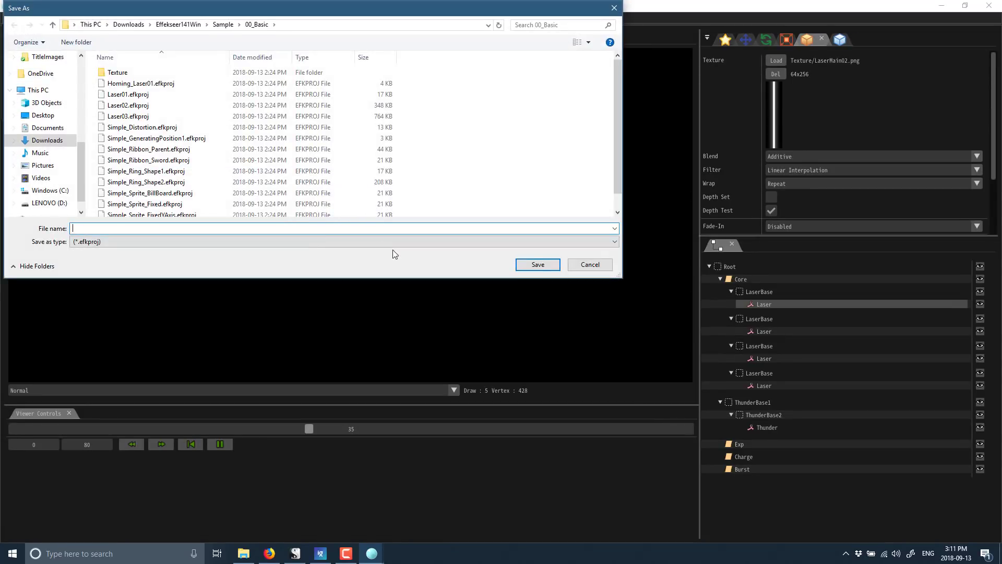
{"action": "left_click", "coordinate": [368, 242]}
{"action": "left_click", "coordinate": [368, 241]}
{"action": "left_click", "coordinate": [591, 264]}
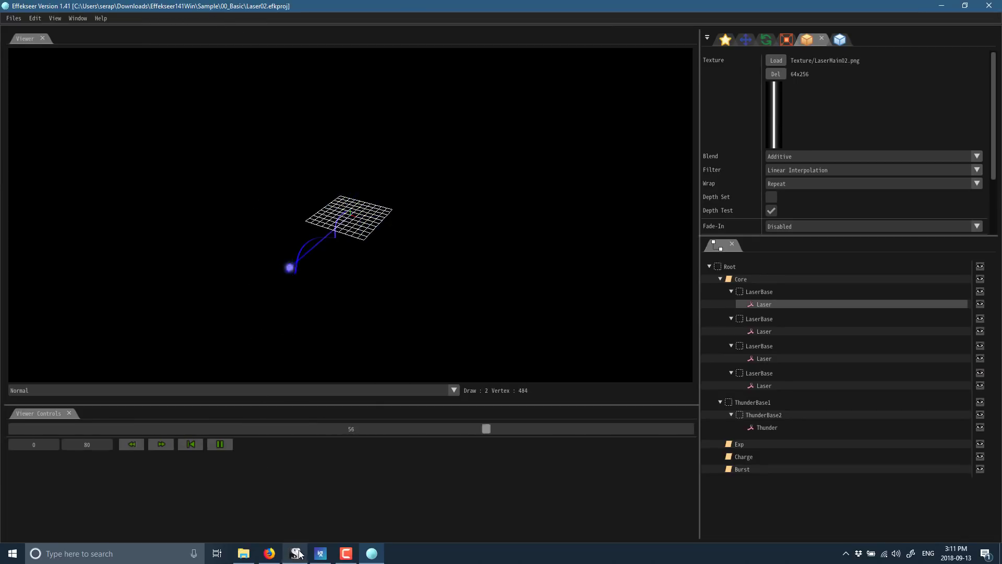
Step: Bring Firefox forward and scroll through the Effekseer Introduction page
{"action": "left_click", "coordinate": [277, 558]}
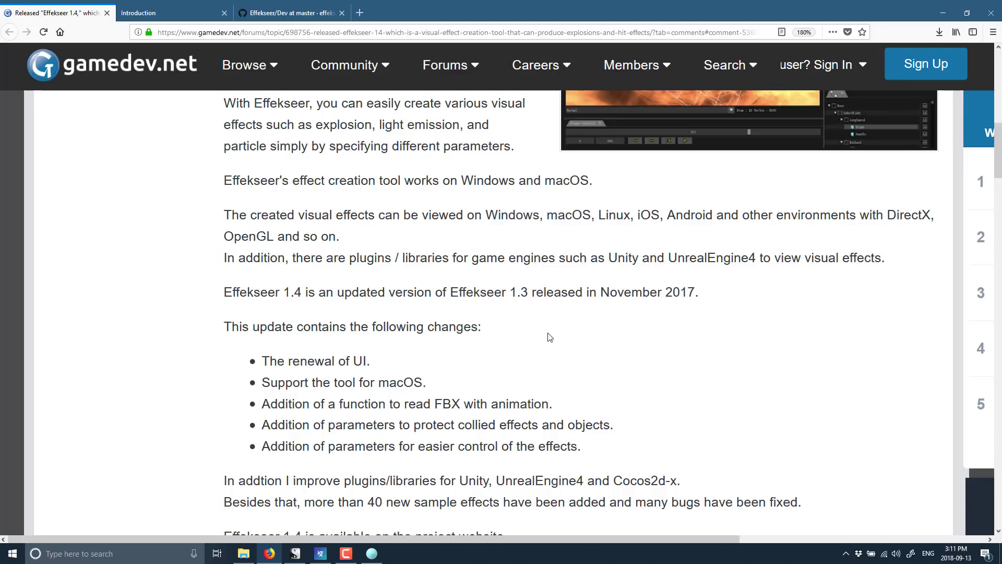
{"action": "left_click", "coordinate": [168, 8]}
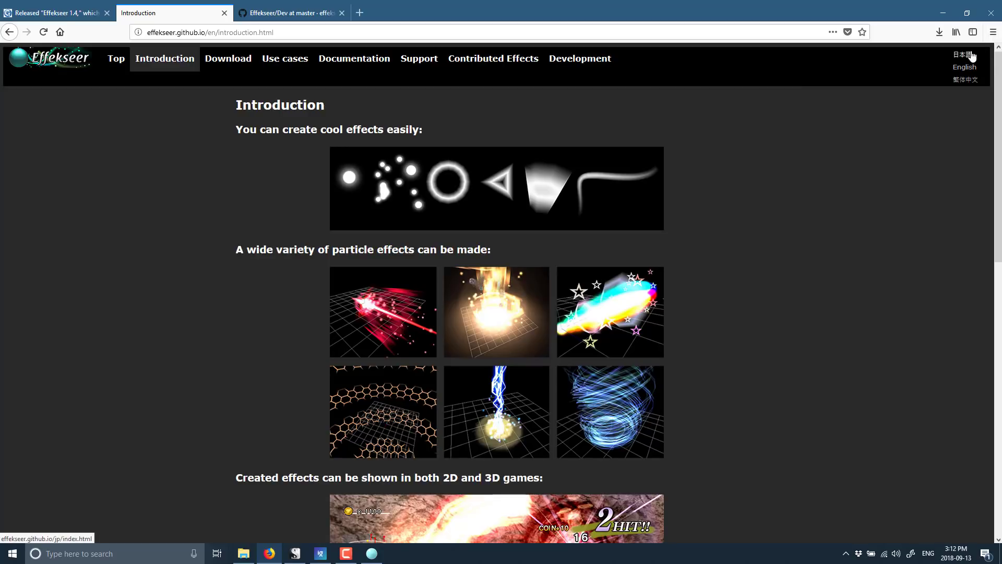
{"action": "scroll", "coordinate": [510, 273], "scroll_direction": "down", "scroll_amount": 8}
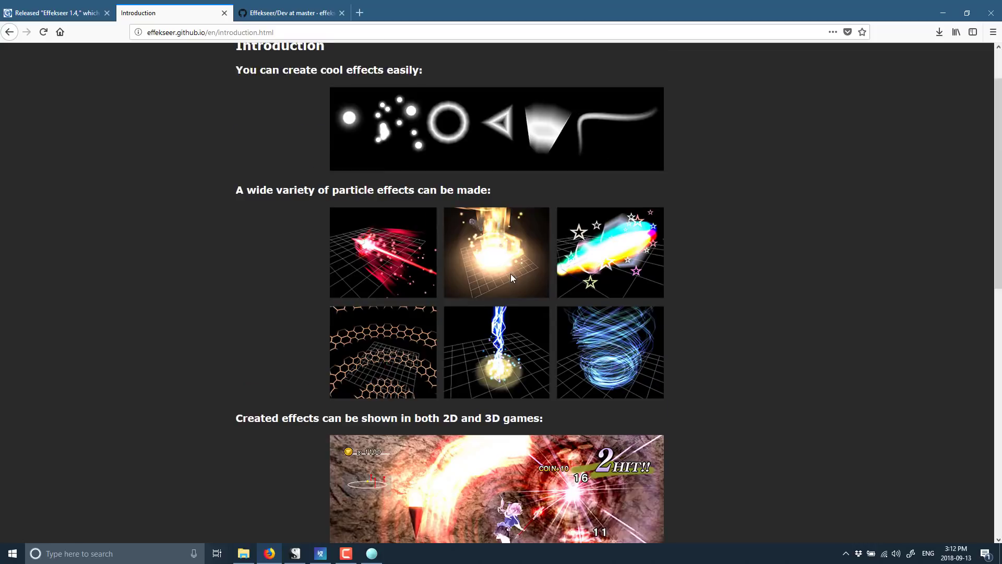
{"action": "scroll", "coordinate": [506, 270], "scroll_direction": "down", "scroll_amount": 3}
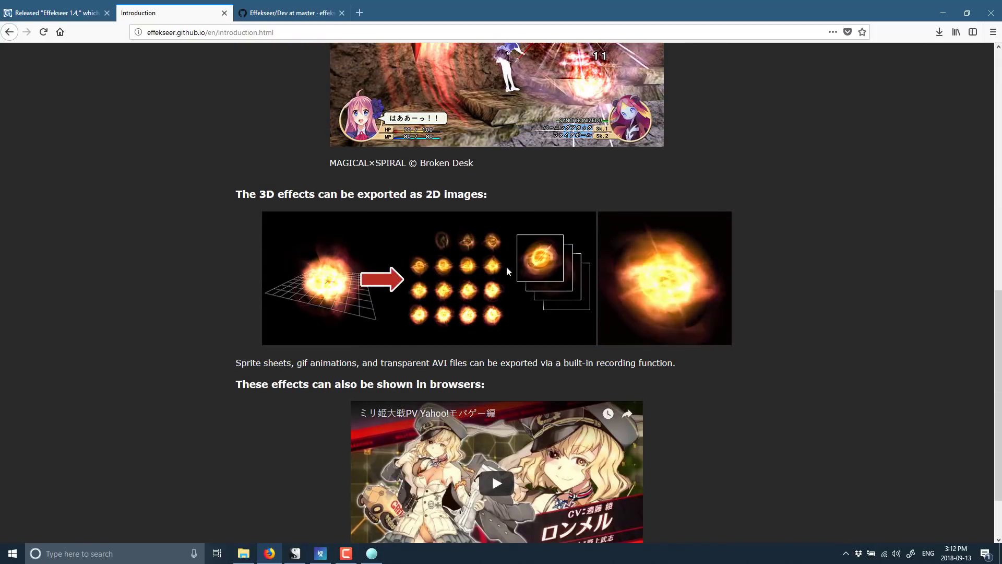
{"action": "scroll", "coordinate": [507, 270], "scroll_direction": "up", "scroll_amount": 9}
{"action": "scroll", "coordinate": [507, 271], "scroll_direction": "up", "scroll_amount": 2}
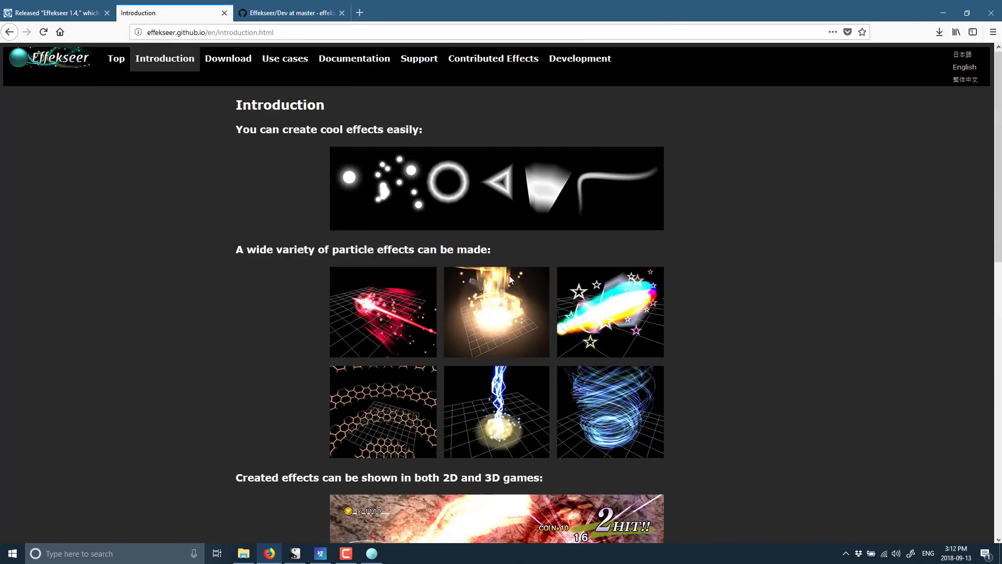
Step: Go to the Contributed Effects page and scroll through its CC-0 effect gallery
{"action": "left_click", "coordinate": [469, 60]}
{"action": "scroll", "coordinate": [649, 288], "scroll_direction": "down", "scroll_amount": 6}
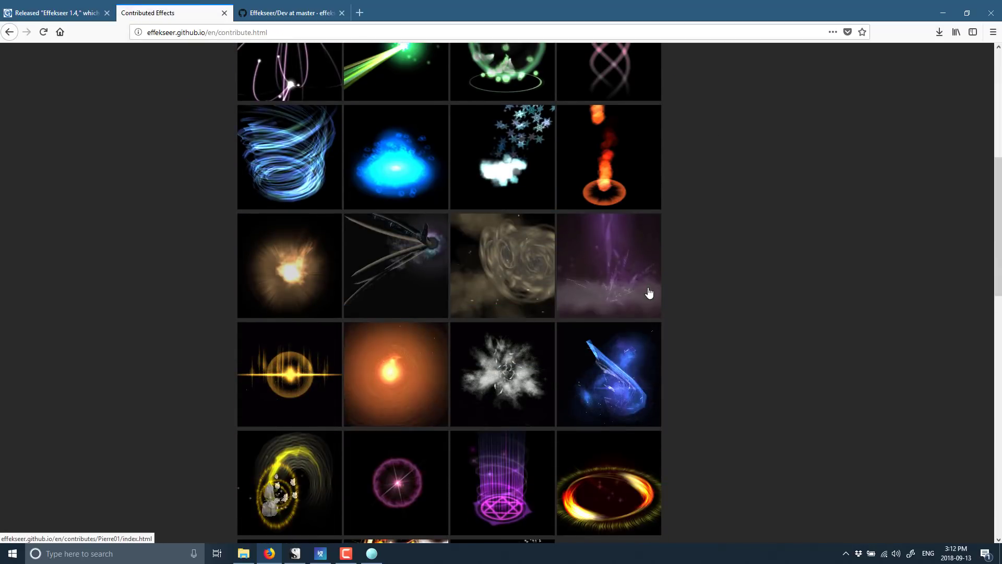
{"action": "scroll", "coordinate": [650, 293], "scroll_direction": "down", "scroll_amount": 6}
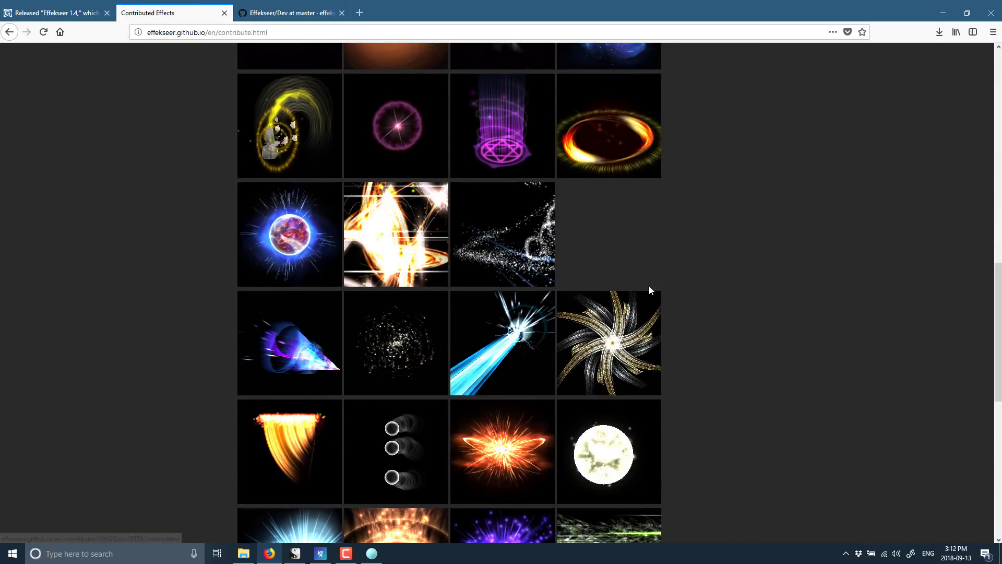
{"action": "scroll", "coordinate": [649, 287], "scroll_direction": "down", "scroll_amount": 3}
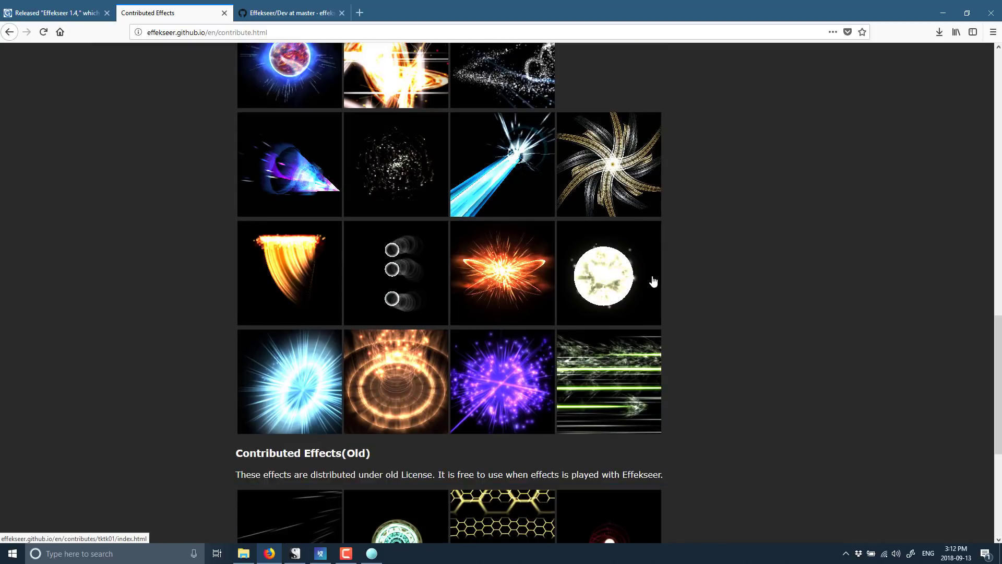
{"action": "scroll", "coordinate": [653, 281], "scroll_direction": "down", "scroll_amount": 5}
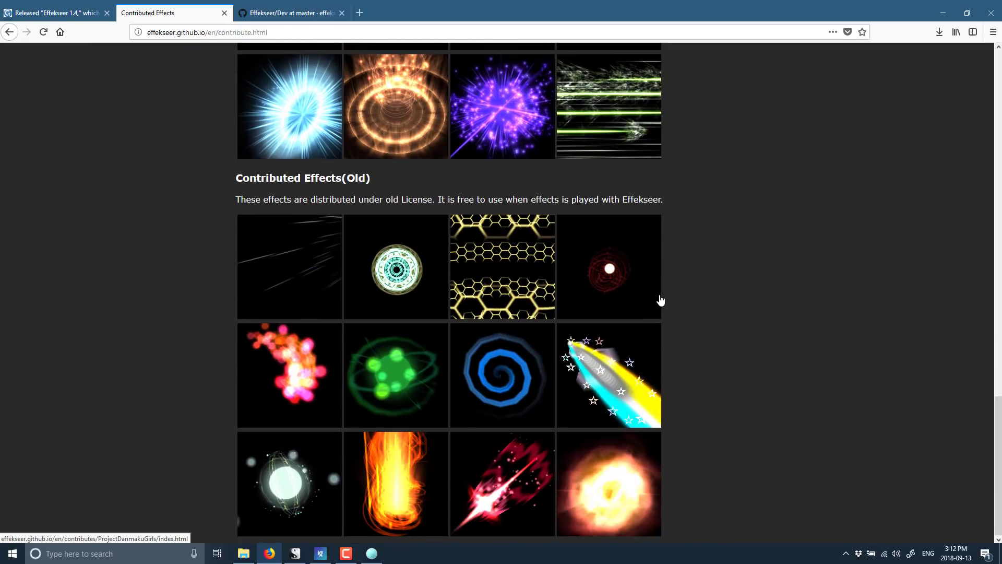
{"action": "scroll", "coordinate": [660, 300], "scroll_direction": "up", "scroll_amount": 20}
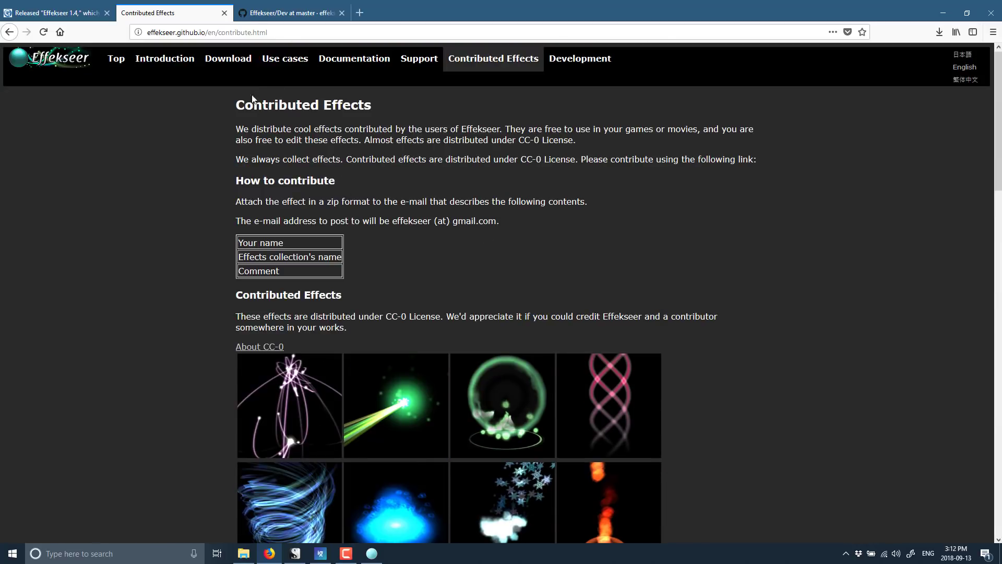
{"action": "left_click", "coordinate": [241, 67]}
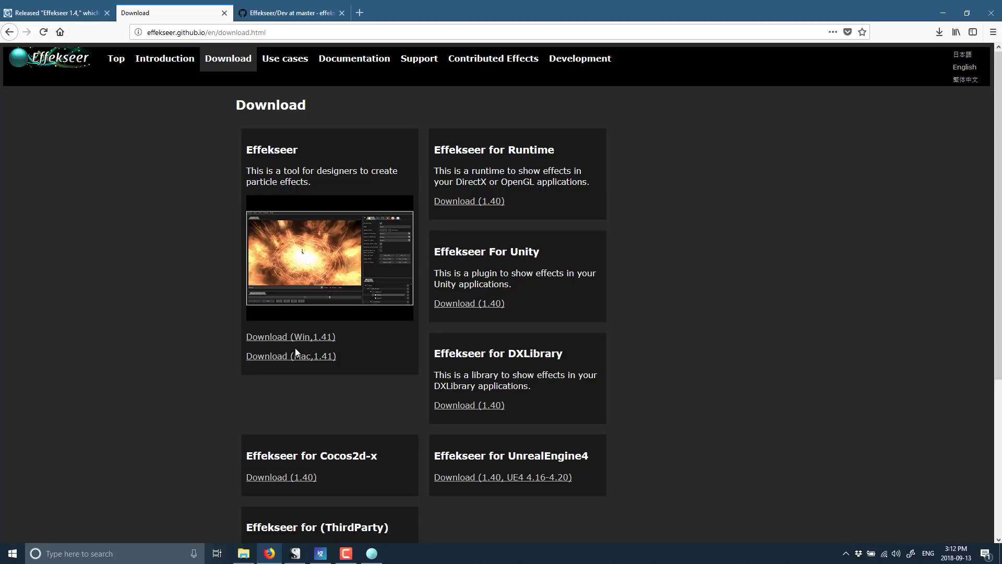
{"action": "scroll", "coordinate": [391, 449], "scroll_direction": "down", "scroll_amount": 2}
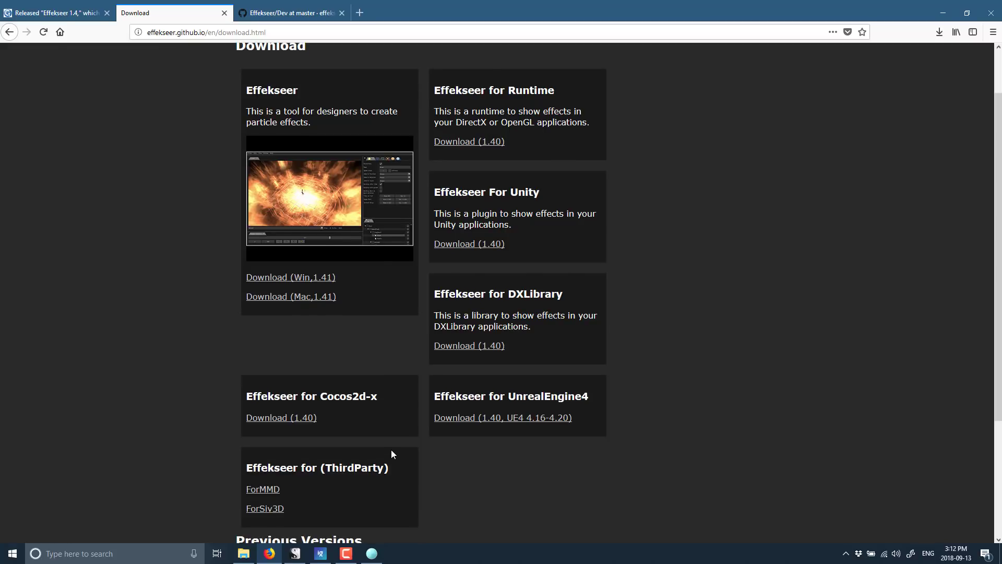
{"action": "scroll", "coordinate": [391, 449], "scroll_direction": "up", "scroll_amount": 2}
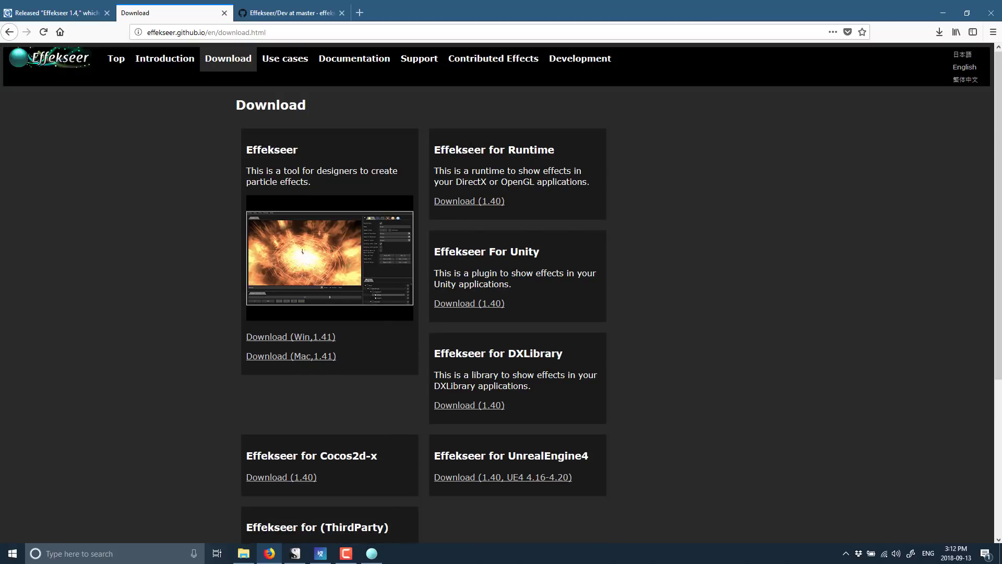
{"action": "scroll", "coordinate": [560, 230], "scroll_direction": "down", "scroll_amount": 1}
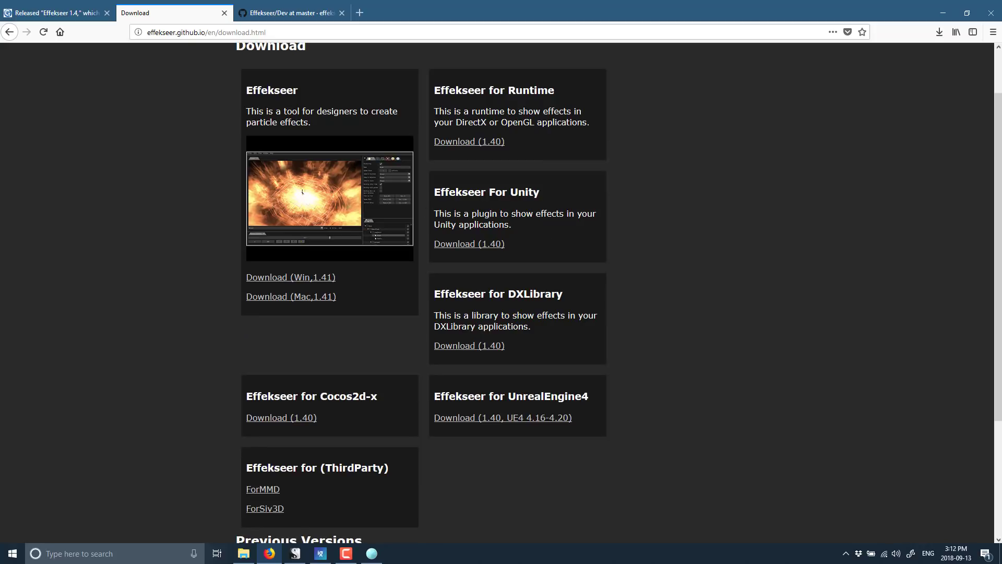
{"action": "scroll", "coordinate": [501, 266], "scroll_direction": "down", "scroll_amount": 1}
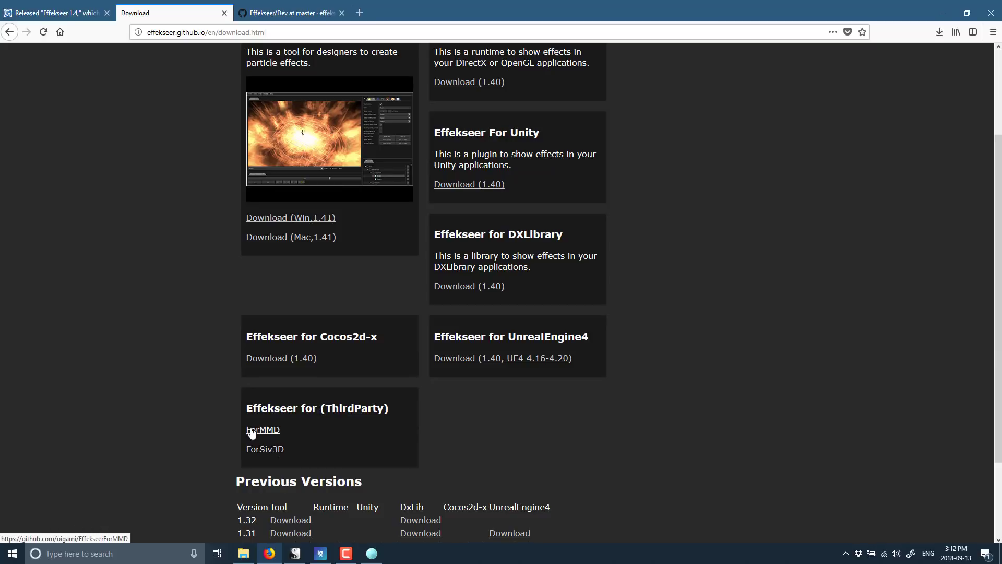
{"action": "scroll", "coordinate": [311, 430], "scroll_direction": "down", "scroll_amount": 2}
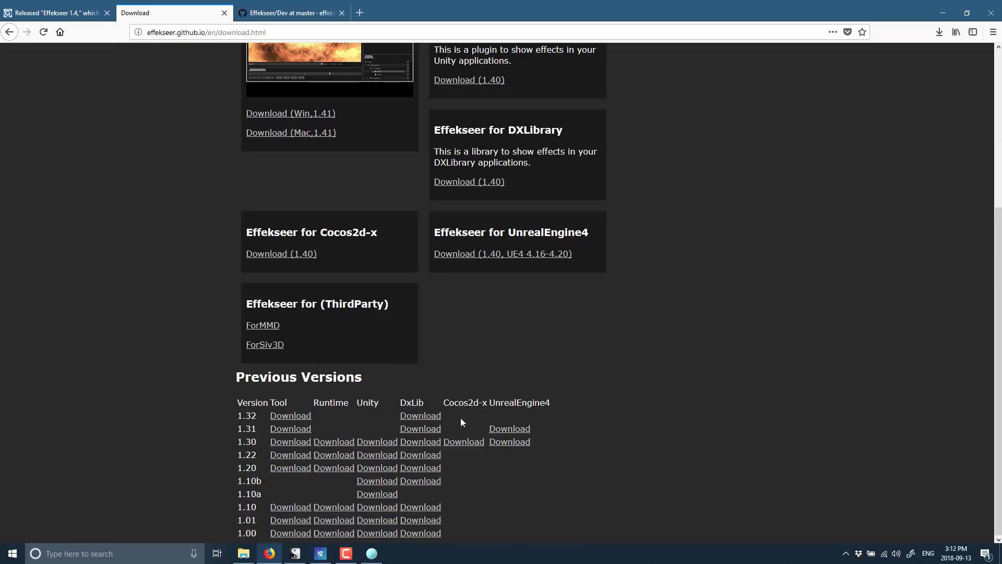
{"action": "scroll", "coordinate": [524, 405], "scroll_direction": "up", "scroll_amount": 5}
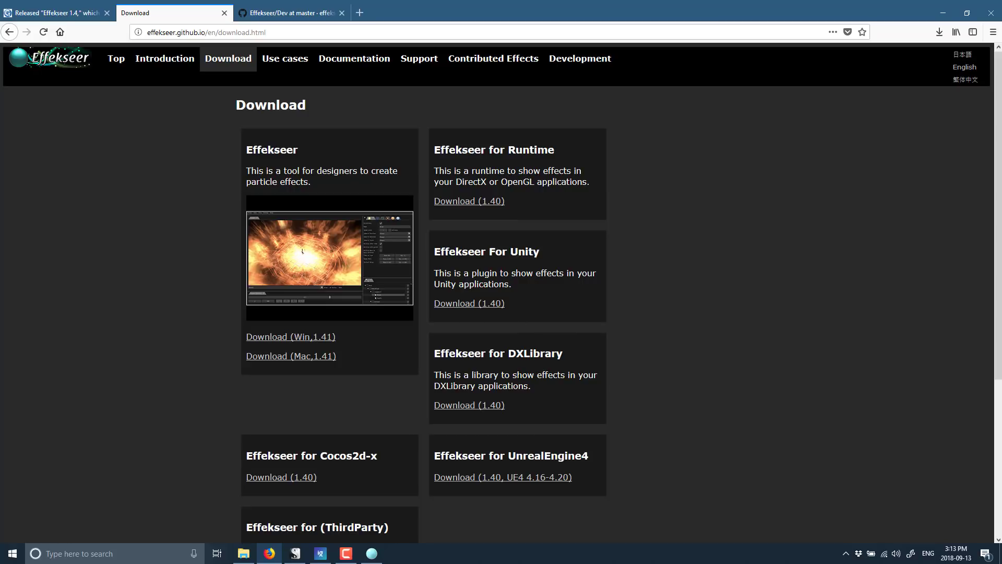
Step: Switch to the GitHub tab, go back to the effekseer/Effekseer repository root, and scroll its README
{"action": "left_click", "coordinate": [292, 14]}
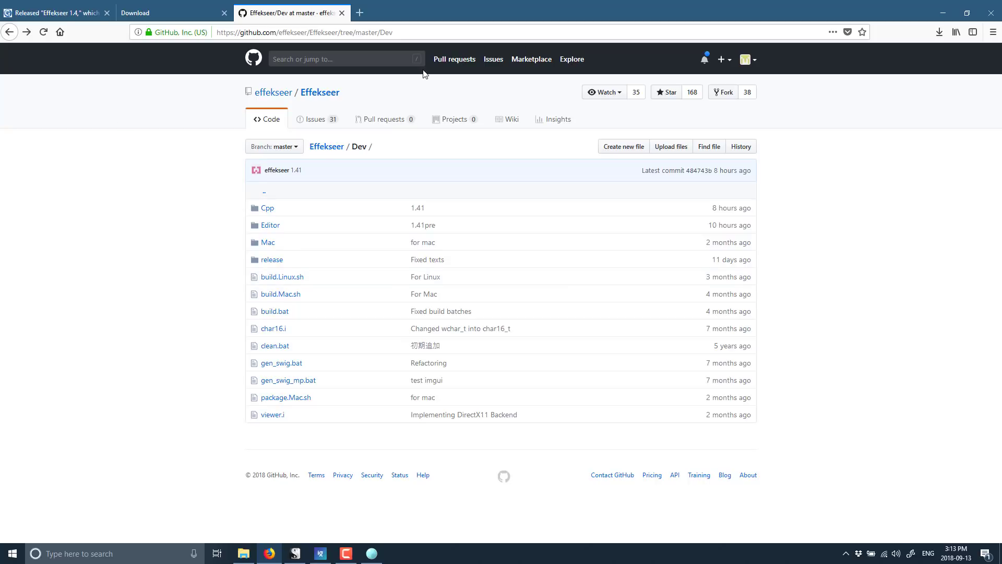
{"action": "key", "text": "alt+Left"}
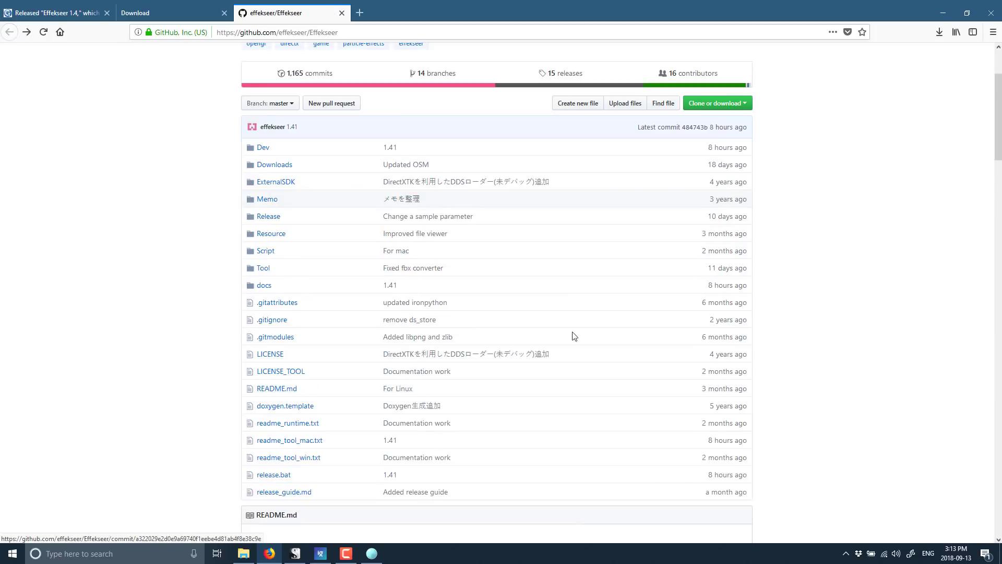
{"action": "scroll", "coordinate": [567, 340], "scroll_direction": "down", "scroll_amount": 10}
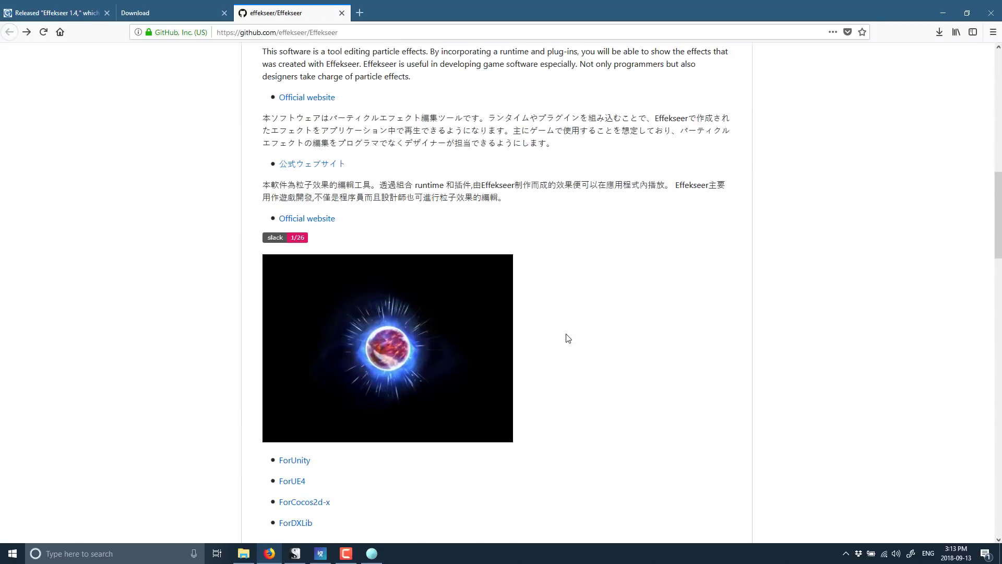
{"action": "scroll", "coordinate": [568, 339], "scroll_direction": "up", "scroll_amount": 1}
{"action": "left_click_drag", "start_coordinate": [548, 261], "coordinate": [201, 166]}
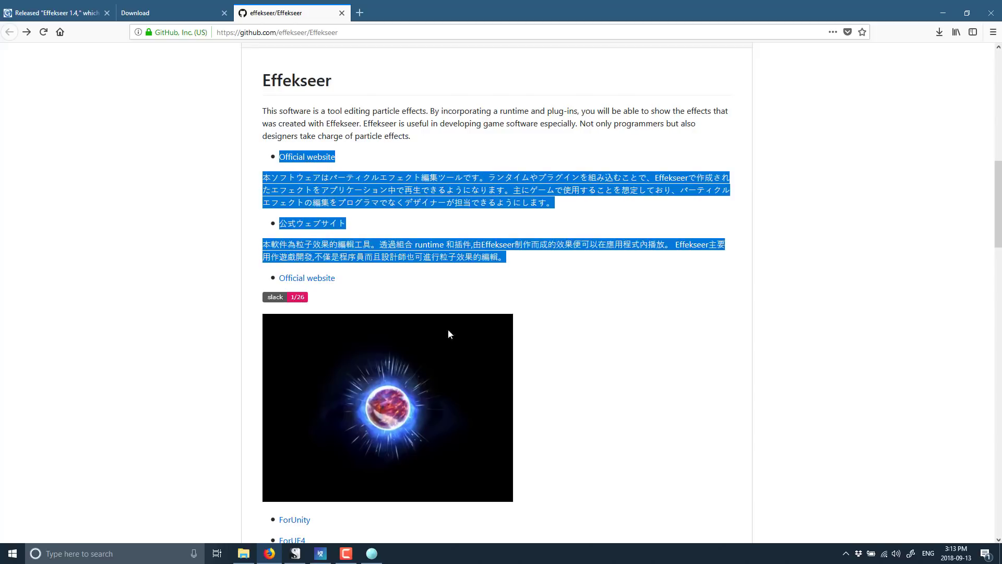
{"action": "scroll", "coordinate": [723, 421], "scroll_direction": "down", "scroll_amount": 6}
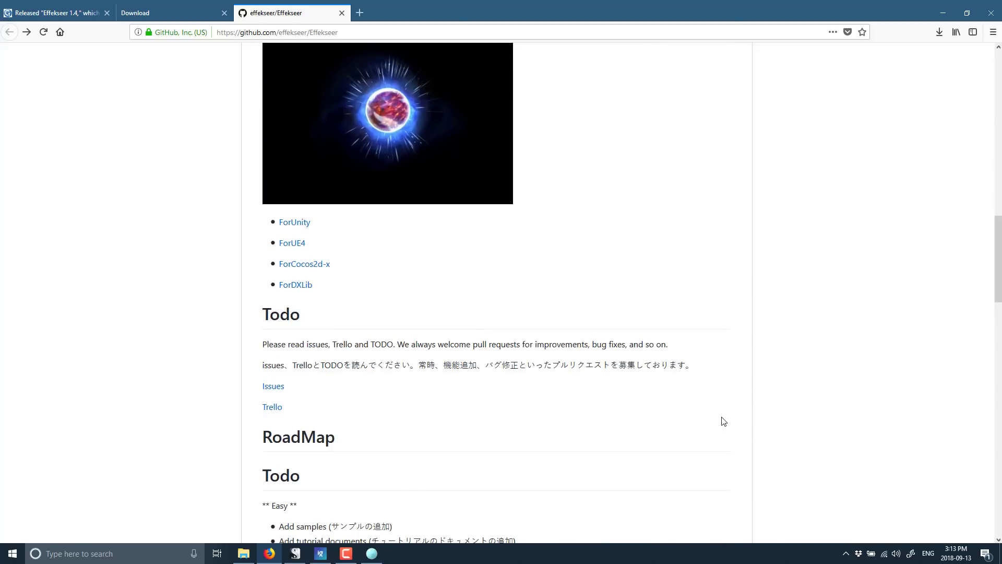
{"action": "scroll", "coordinate": [723, 421], "scroll_direction": "down", "scroll_amount": 6}
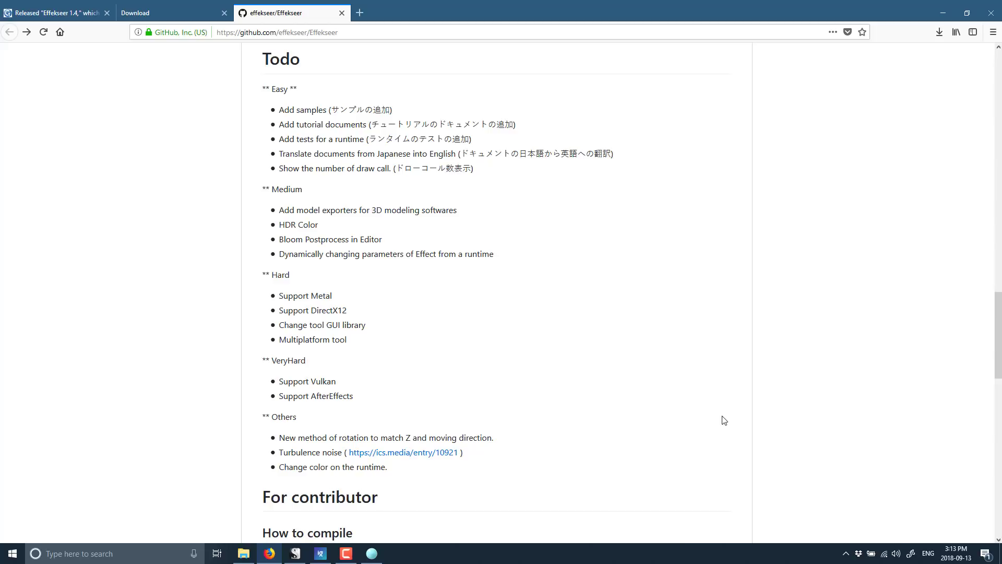
Step: Select the VeryHard and Hard Todo items in the README, then return to the page top
{"action": "left_click_drag", "start_coordinate": [389, 400], "coordinate": [189, 384]}
{"action": "left_click_drag", "start_coordinate": [369, 344], "coordinate": [263, 298]}
{"action": "scroll", "coordinate": [570, 344], "scroll_direction": "down", "scroll_amount": 2}
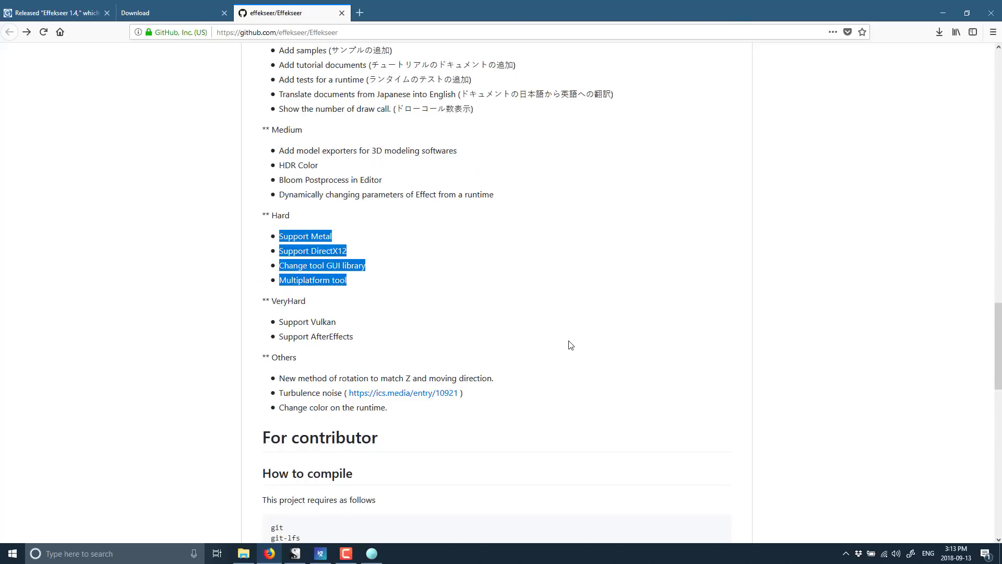
{"action": "scroll", "coordinate": [570, 345], "scroll_direction": "up", "scroll_amount": 2}
{"action": "scroll", "coordinate": [371, 269], "scroll_direction": "up", "scroll_amount": 2}
{"action": "left_click_drag", "start_coordinate": [279, 170], "coordinate": [504, 240]}
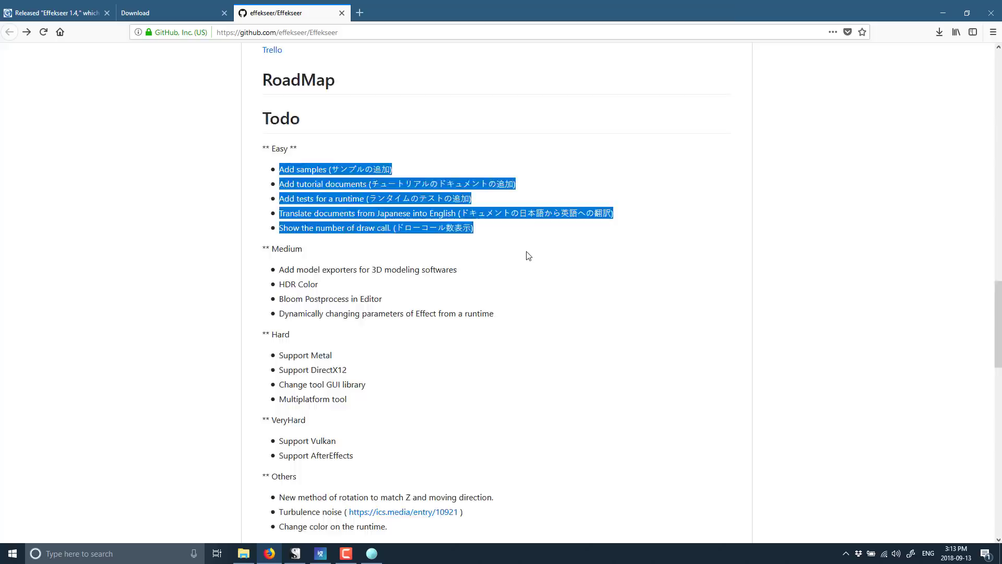
{"action": "scroll", "coordinate": [528, 256], "scroll_direction": "down", "scroll_amount": 2}
{"action": "scroll", "coordinate": [528, 256], "scroll_direction": "down", "scroll_amount": 13}
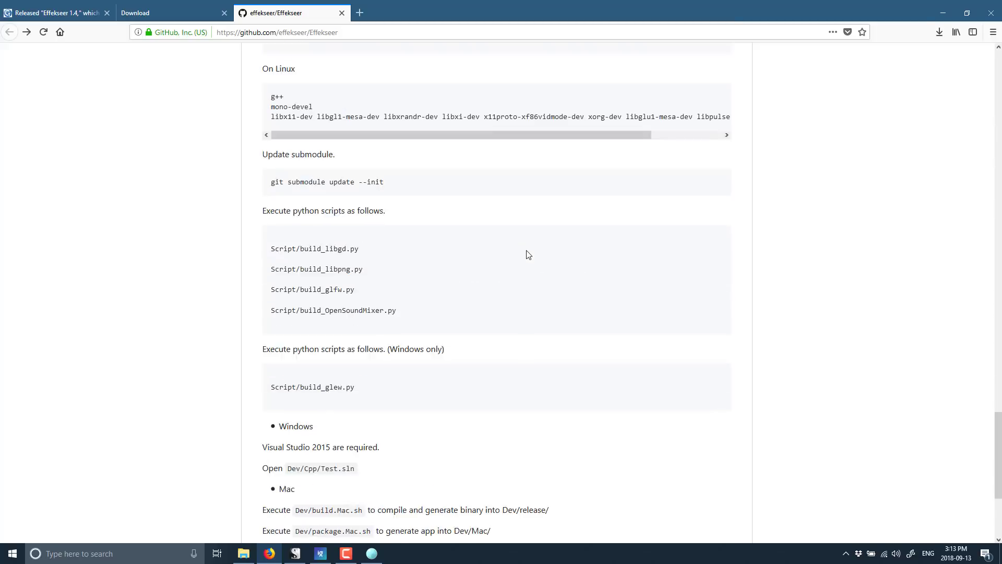
{"action": "key", "text": "Home"}
{"action": "scroll", "coordinate": [526, 268], "scroll_direction": "down", "scroll_amount": 3}
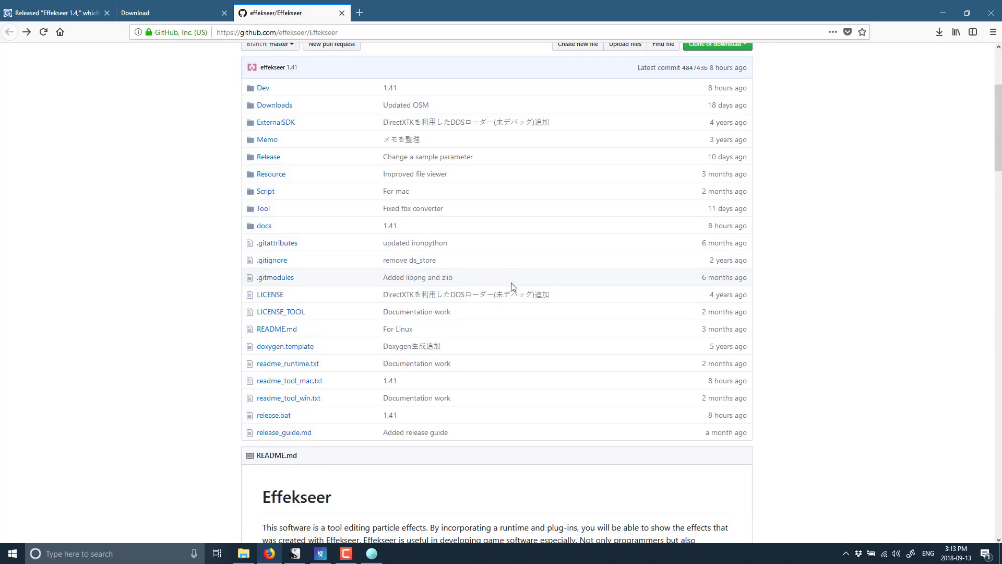
Step: View the repository's MIT LICENSE, then return to the gamedev.net Effekseer 1.4 article
{"action": "left_click", "coordinate": [278, 296]}
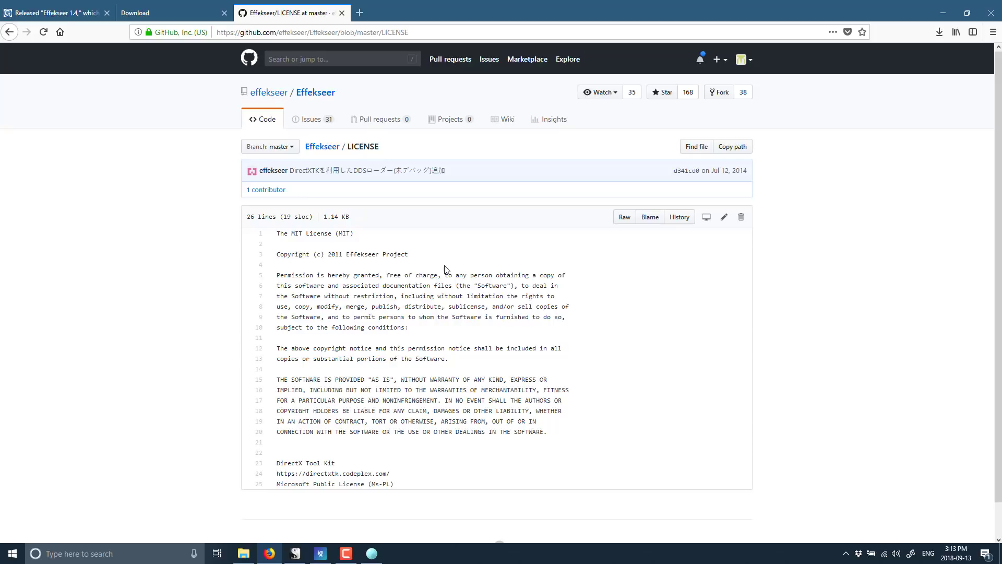
{"action": "left_click", "coordinate": [68, 13]}
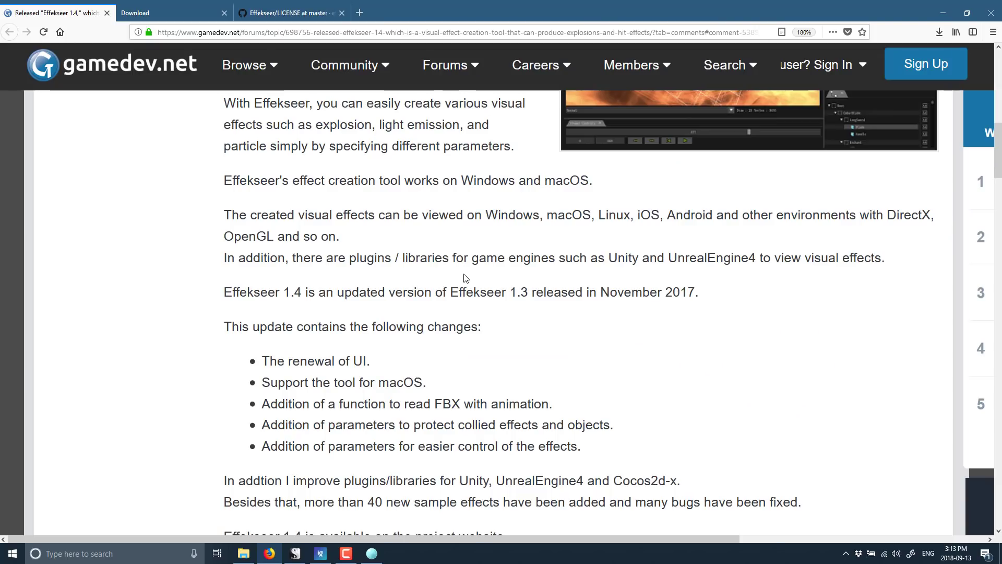
Step: Open the 00_Basic sample Simple_Ribbon_Sword.efkproj in Effekseer
{"action": "left_click", "coordinate": [372, 553]}
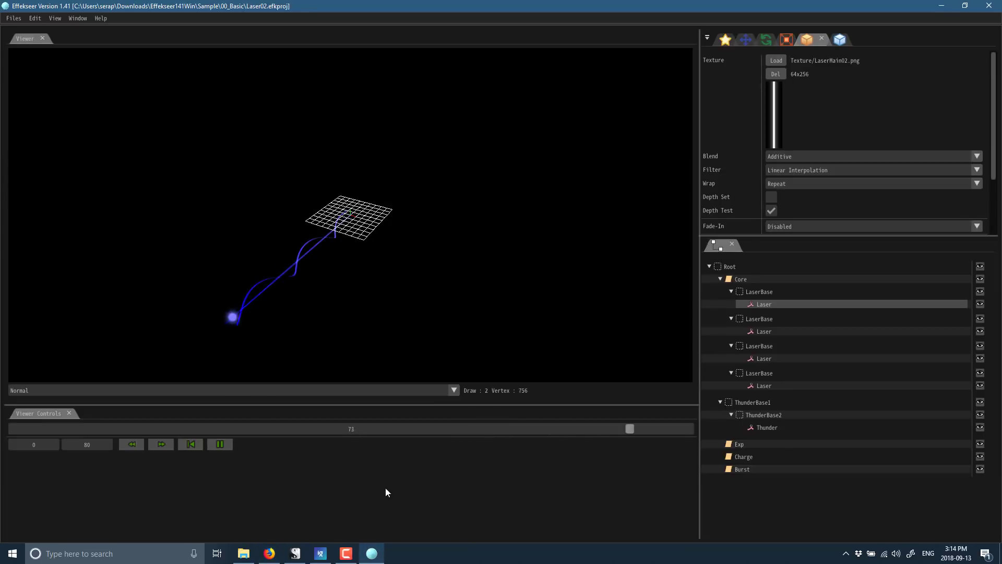
{"action": "left_click", "coordinate": [14, 18]}
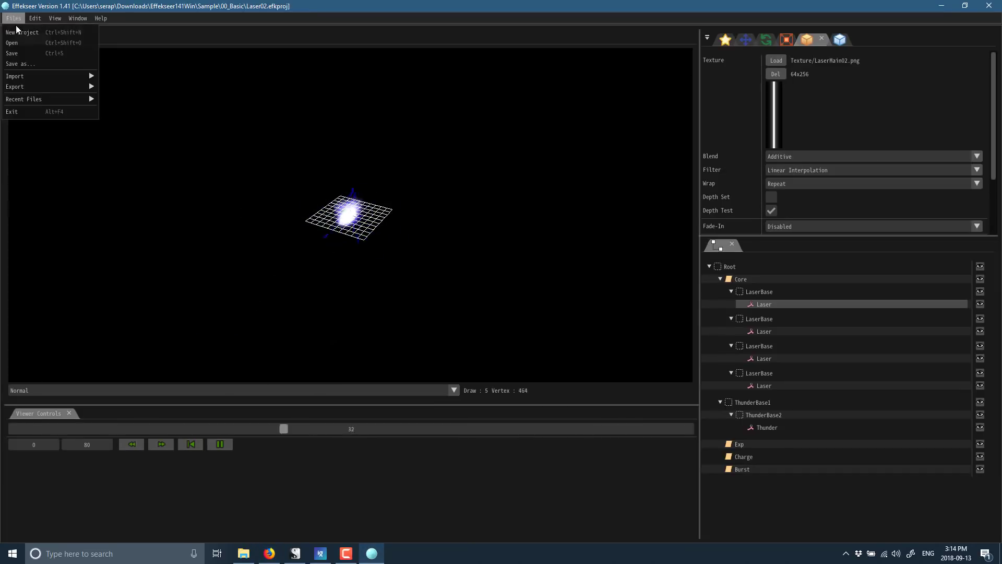
{"action": "left_click", "coordinate": [22, 44]}
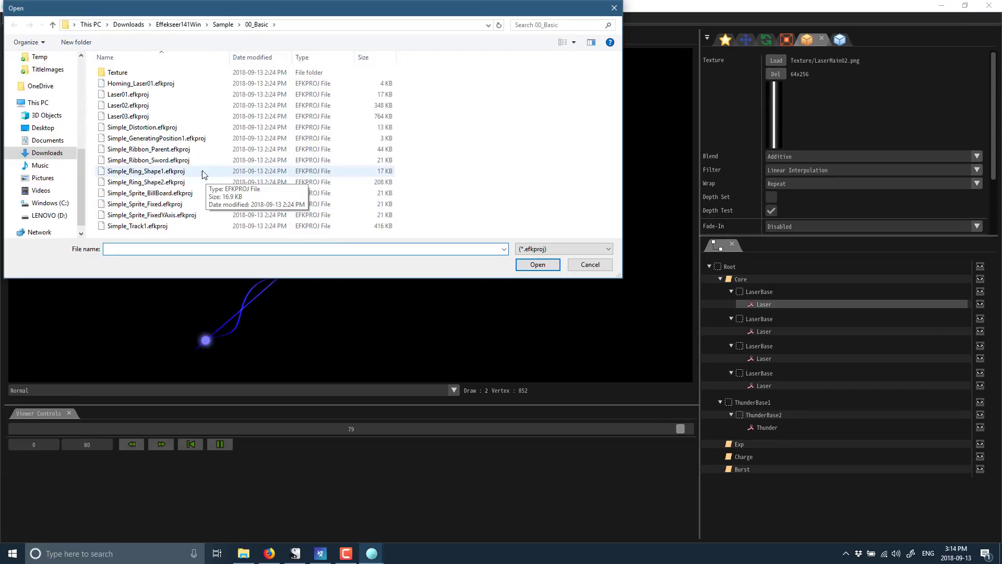
{"action": "double_click", "coordinate": [201, 160]}
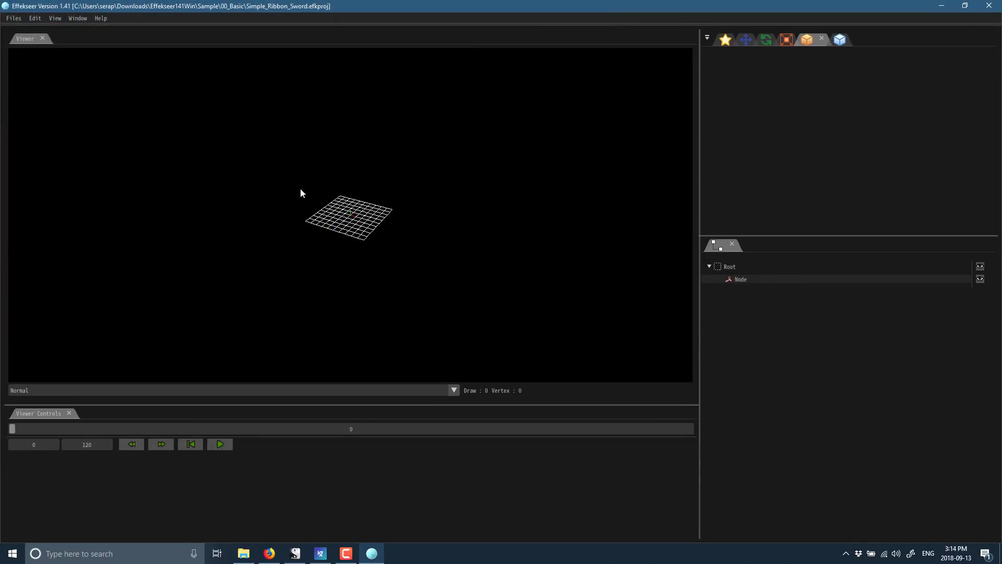
Step: Play the Simple_Ribbon_Sword effect and zoom into the viewer
{"action": "left_click", "coordinate": [218, 443]}
{"action": "scroll", "coordinate": [366, 287], "scroll_direction": "up", "scroll_amount": 2}
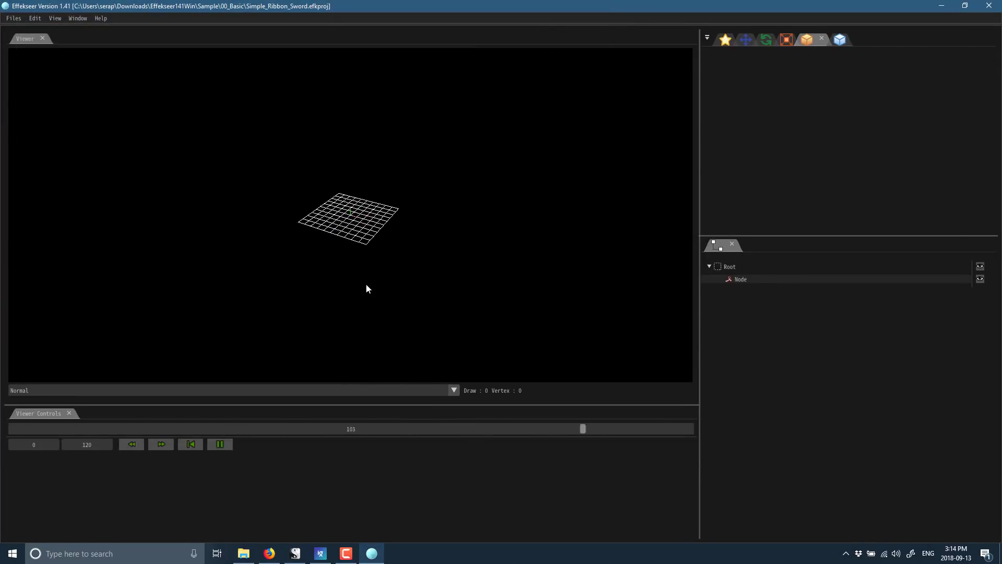
{"action": "scroll", "coordinate": [367, 287], "scroll_direction": "up", "scroll_amount": 10}
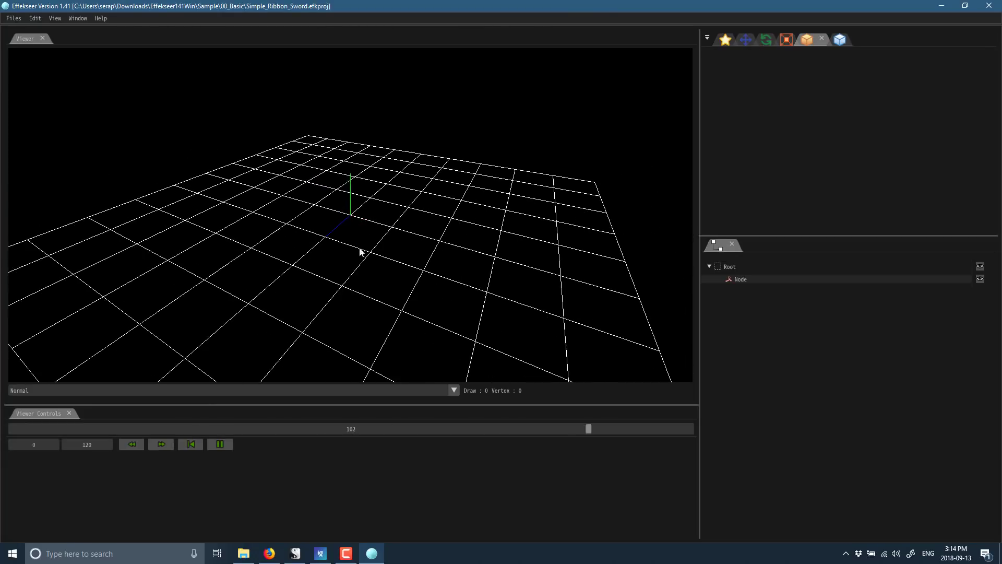
Step: Select Node to display its SwordLine01.png texture, Additive blend and Linear Interpolation filter settings
{"action": "left_click", "coordinate": [742, 278]}
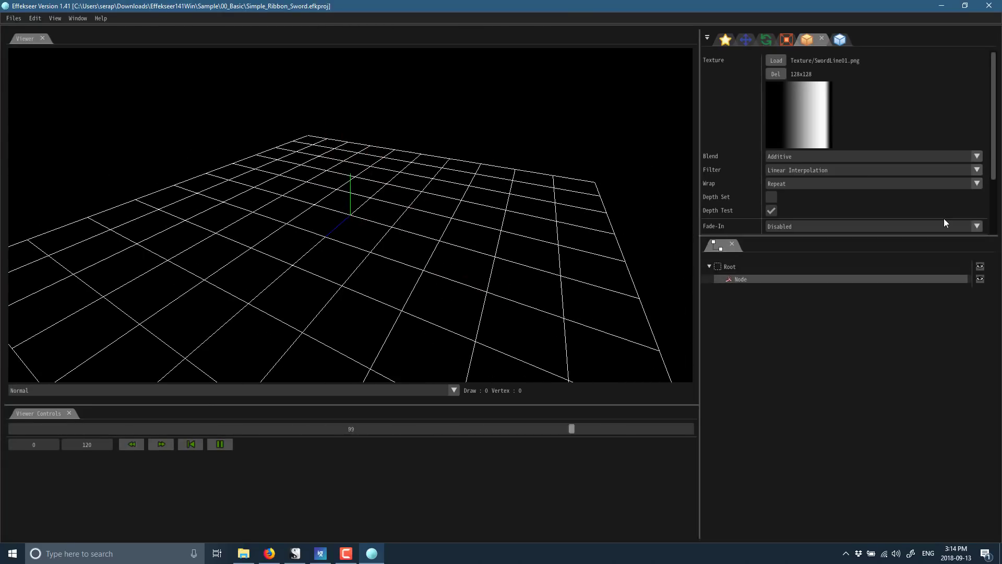